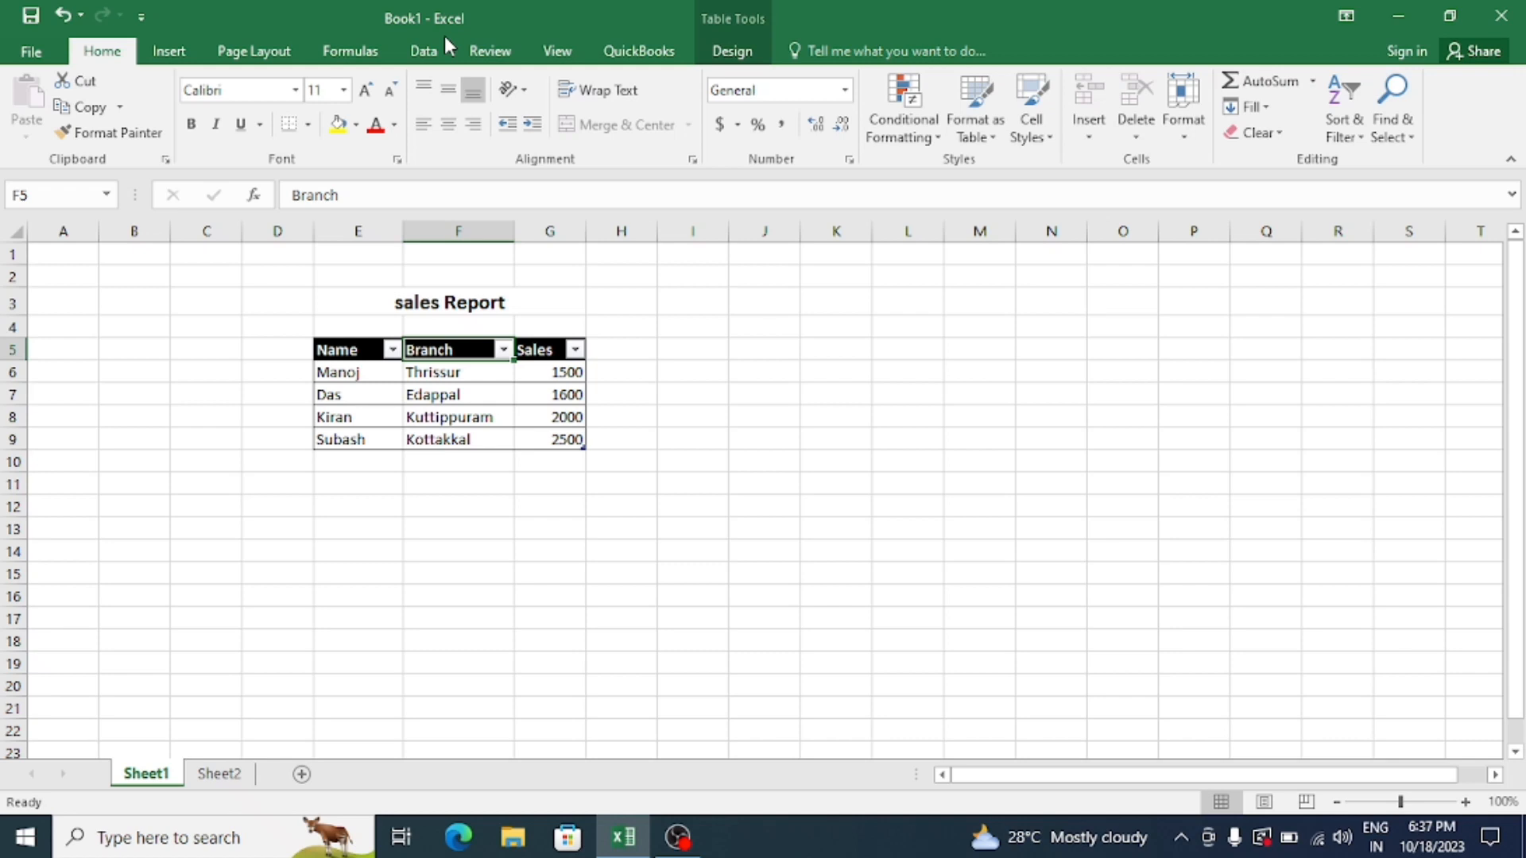
Save the new workbook in the Documents folder under the file name "stock report".
{"action": "left_click", "coordinate": [32, 52]}
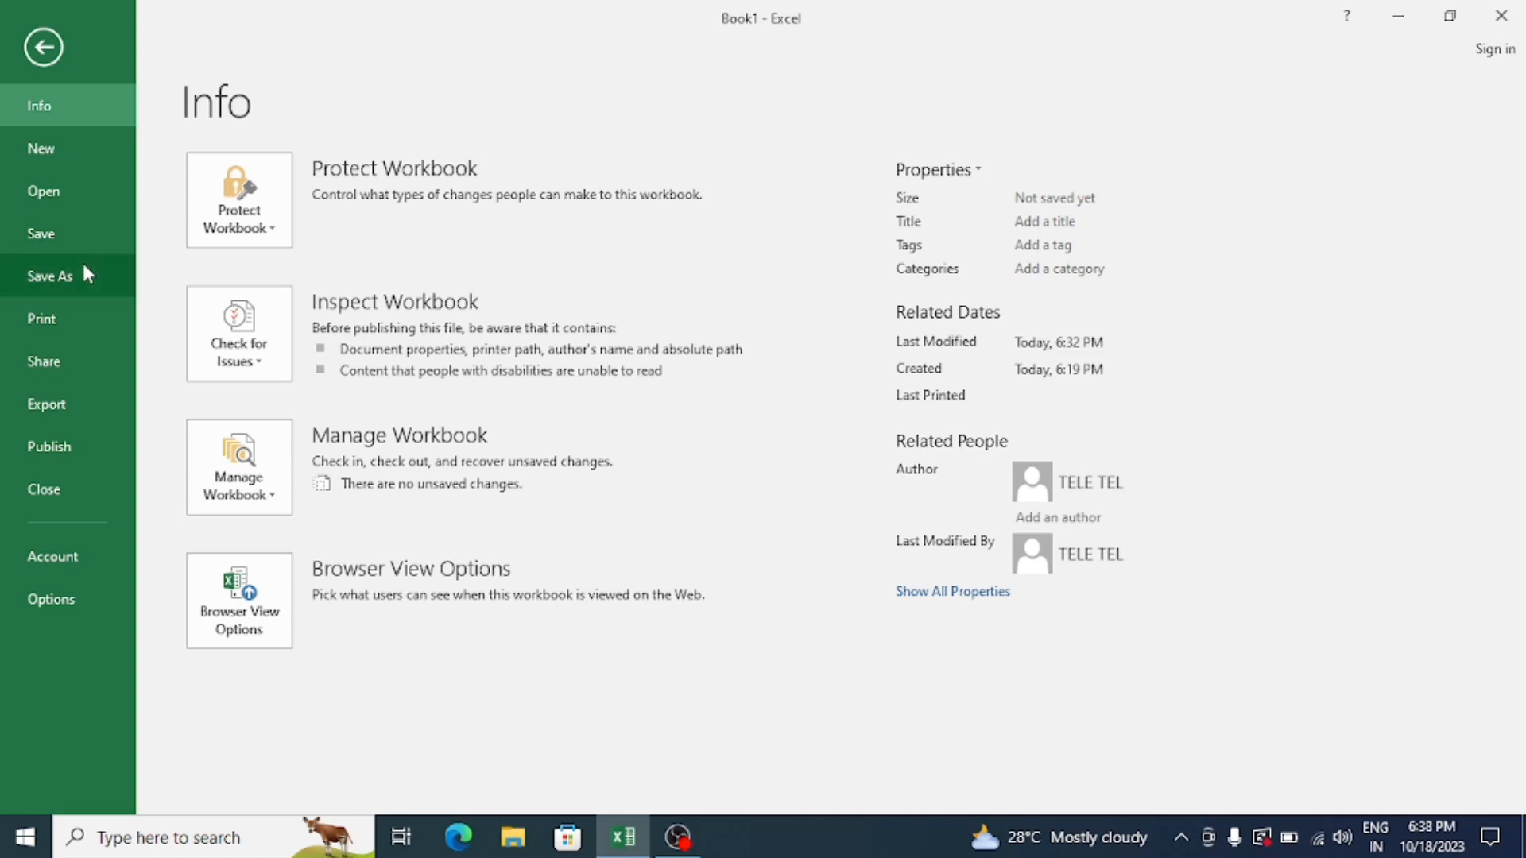
{"action": "left_click", "coordinate": [42, 47]}
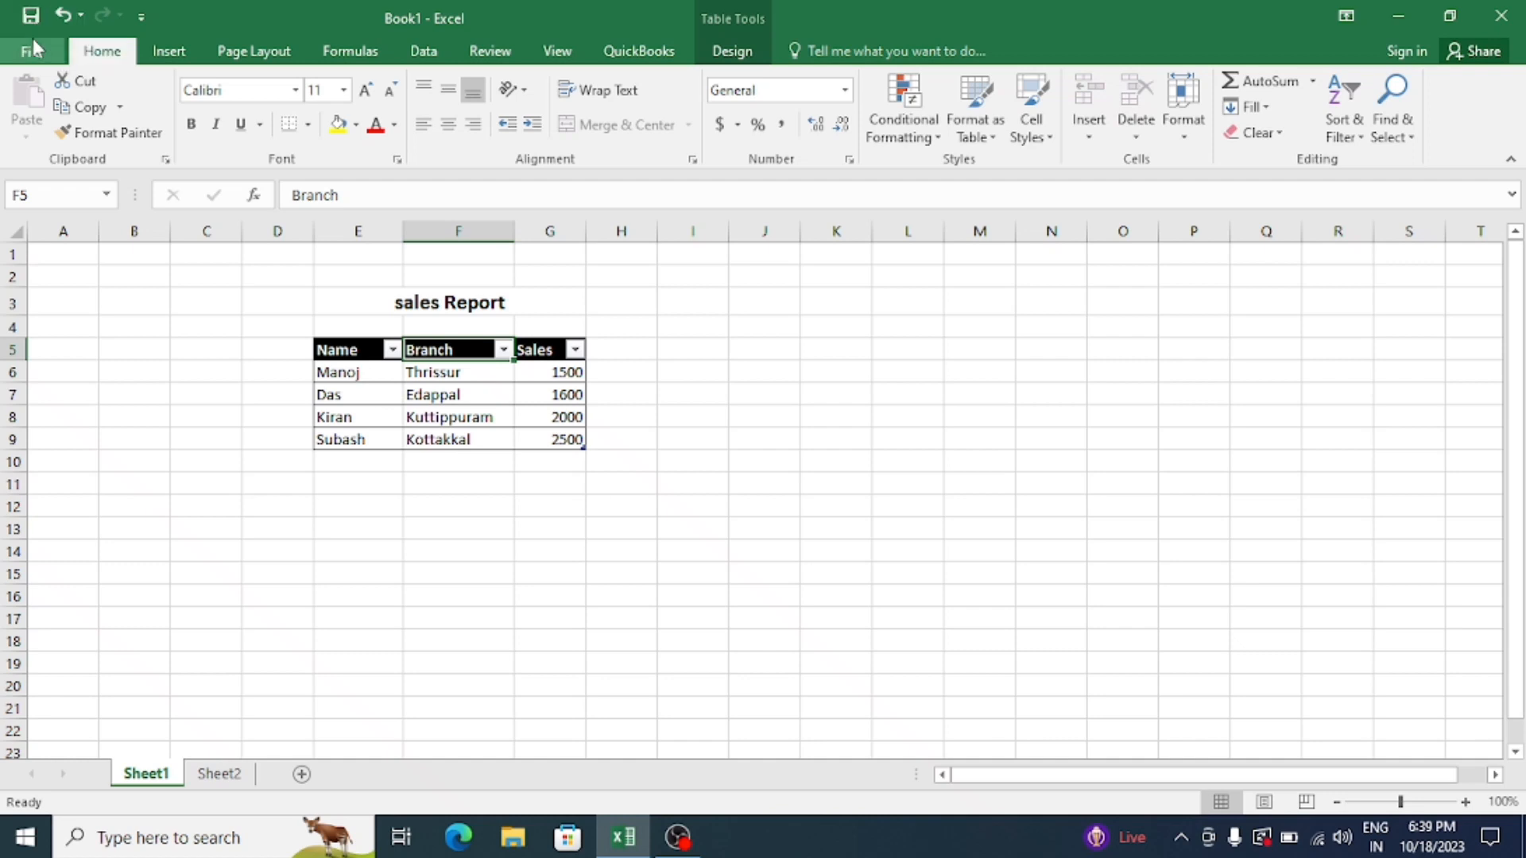
{"action": "left_click", "coordinate": [32, 54]}
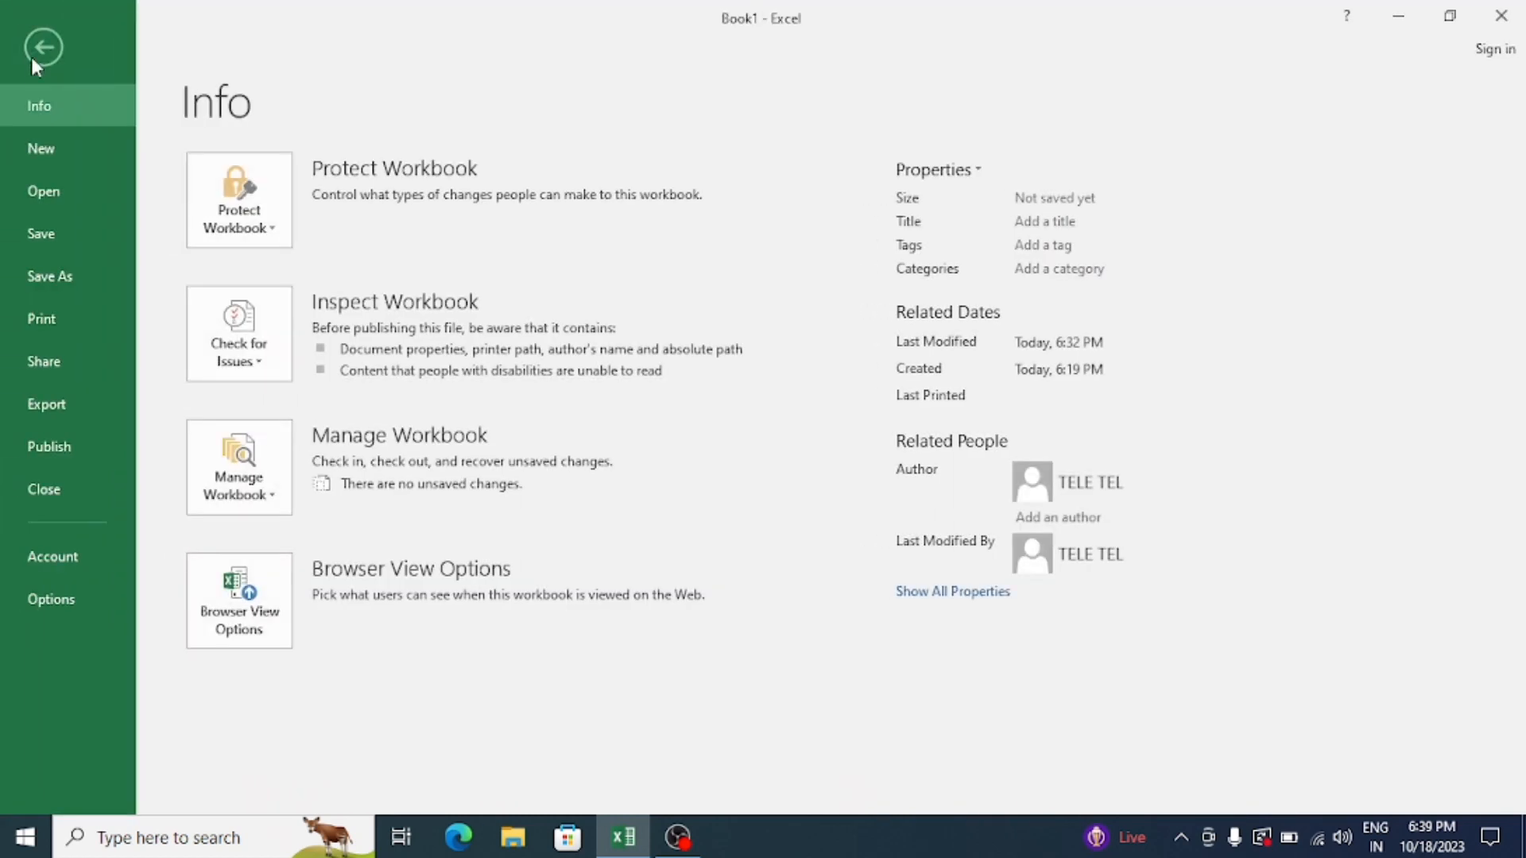
{"action": "left_click", "coordinate": [56, 236]}
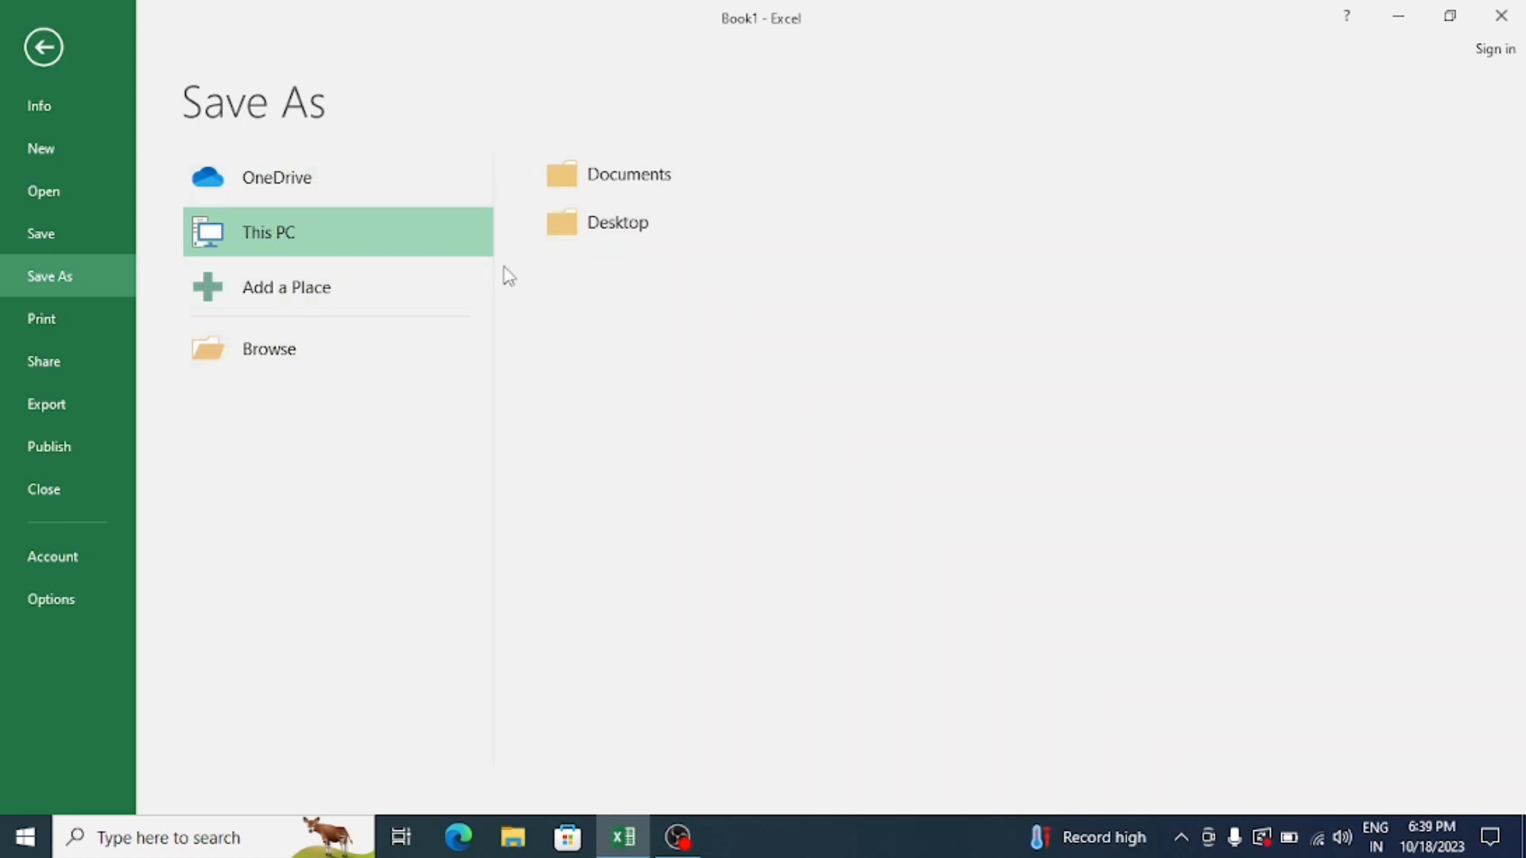
{"action": "left_click", "coordinate": [645, 176]}
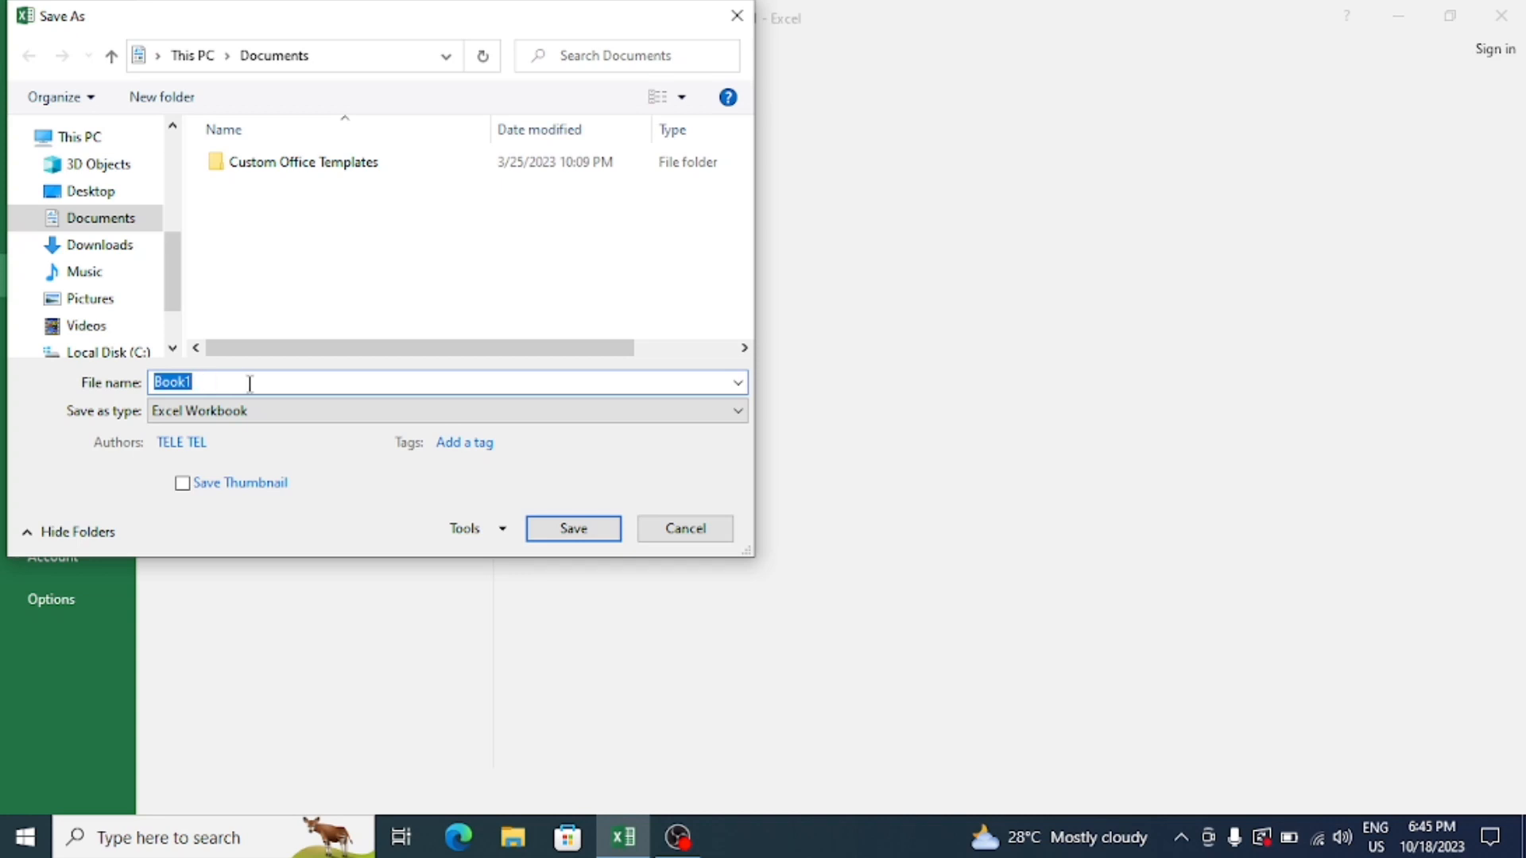
{"action": "type", "text": "stock report"}
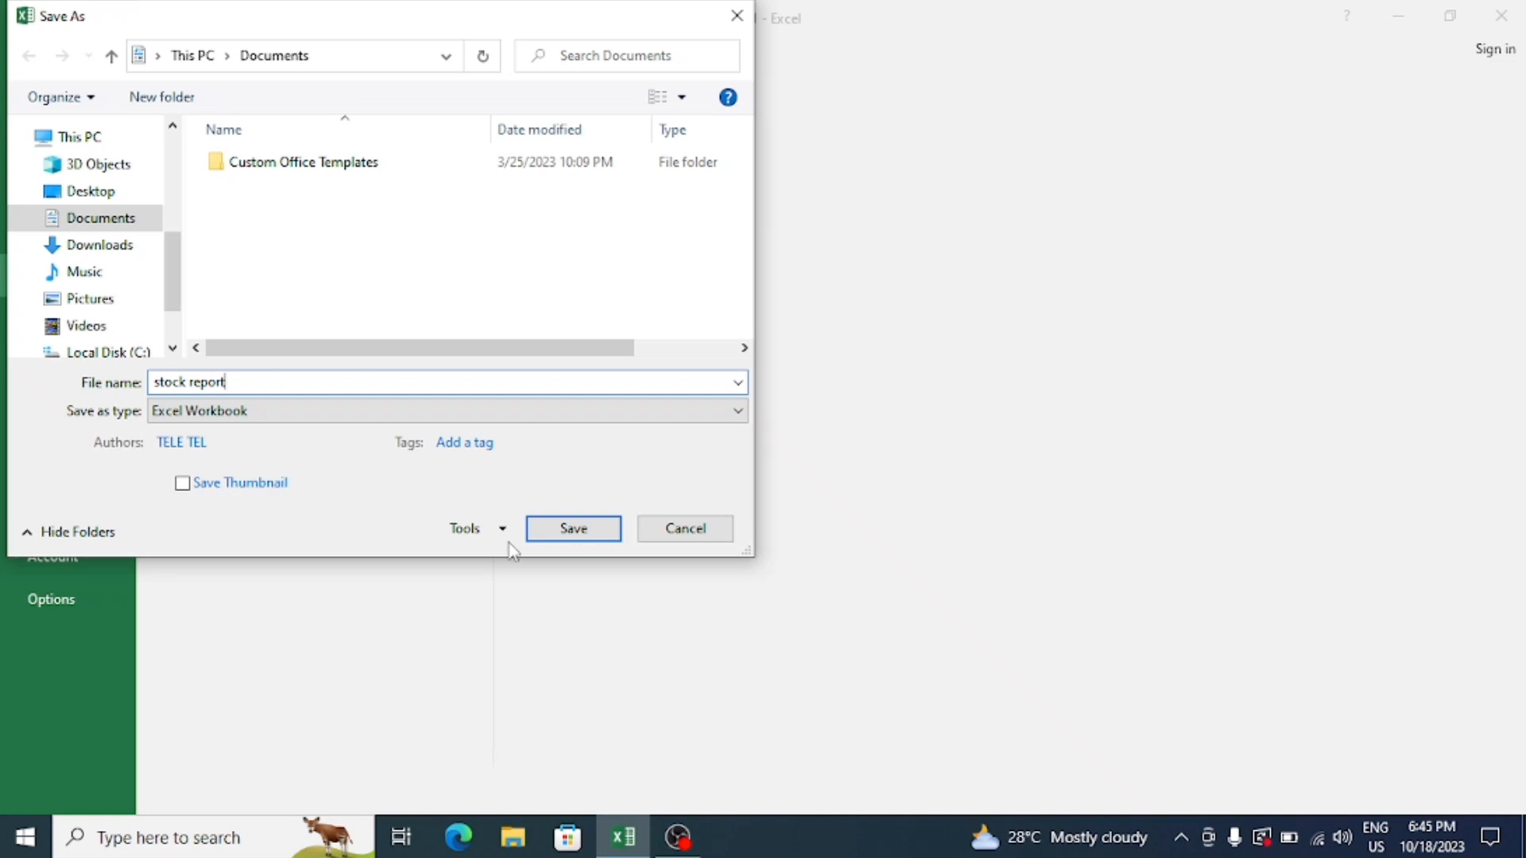
{"action": "left_click", "coordinate": [566, 540]}
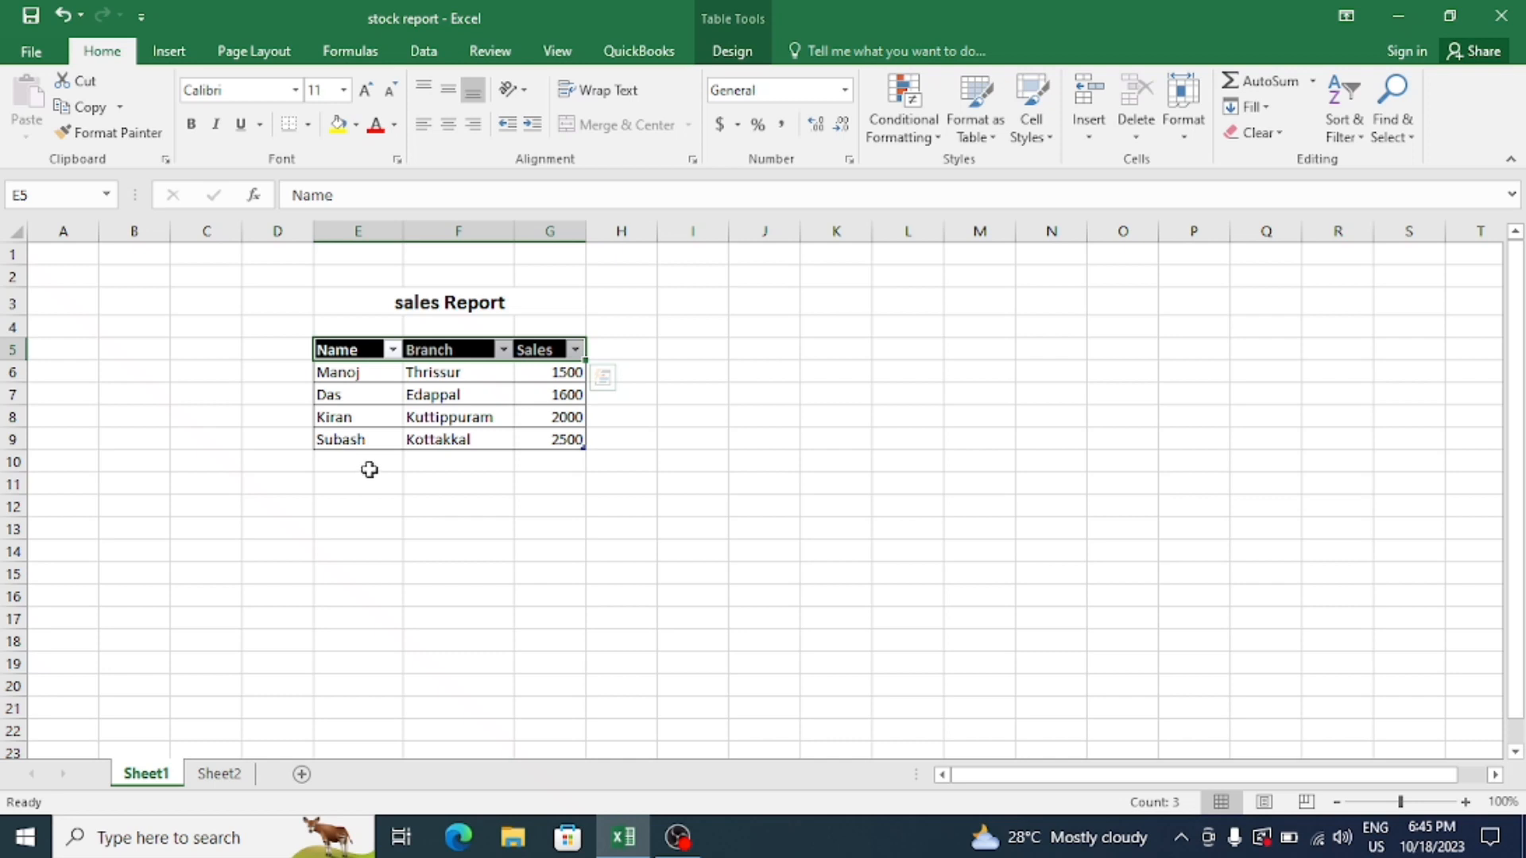
Add a Qty column to the sales table by entering the header in cell H5 beside Sales.
{"action": "left_click", "coordinate": [626, 349]}
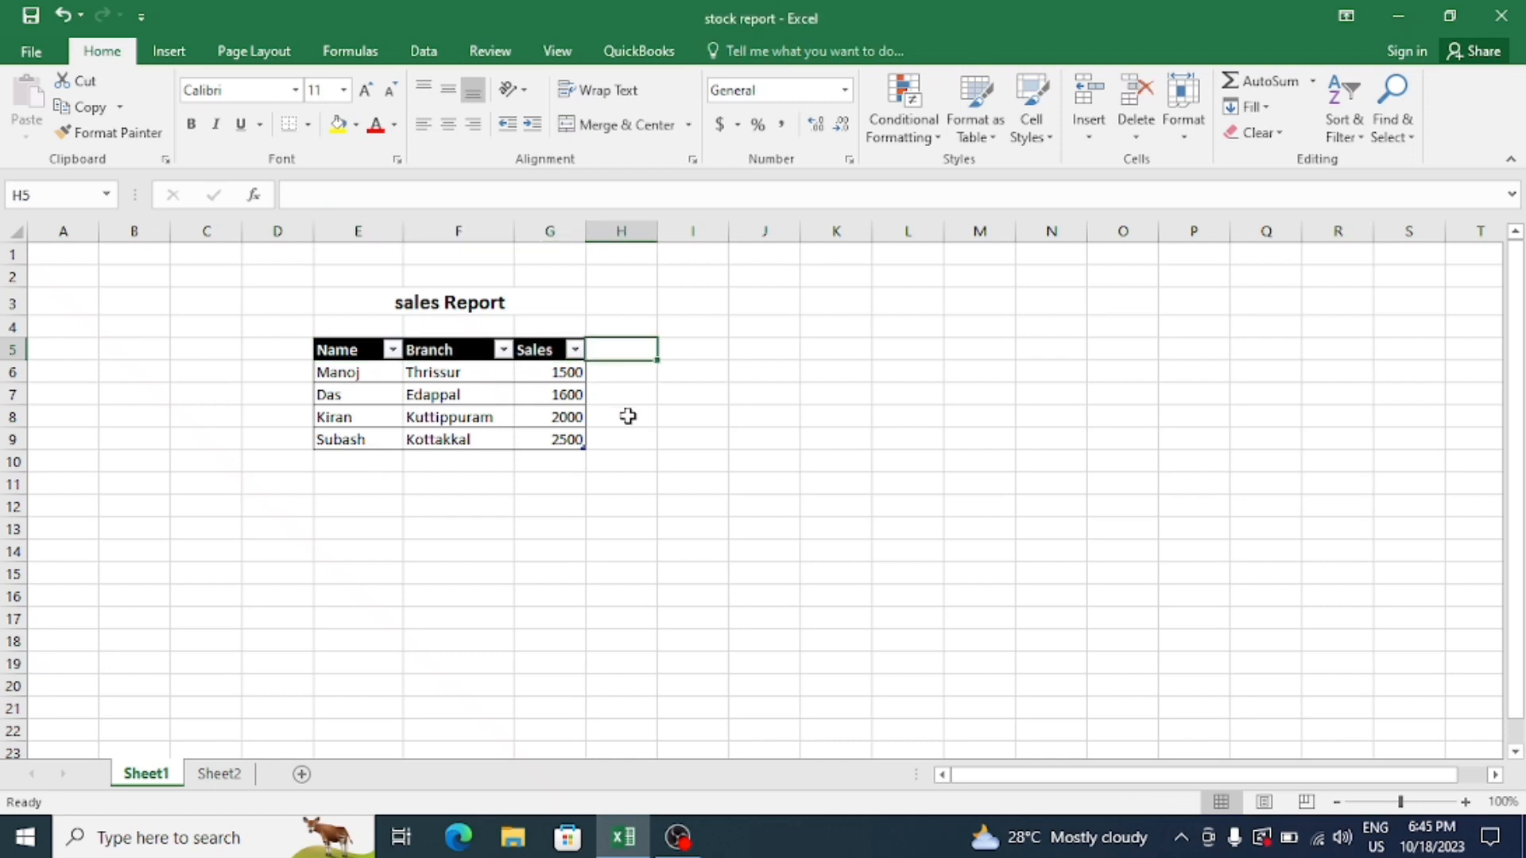
{"action": "type", "text": "Qty"}
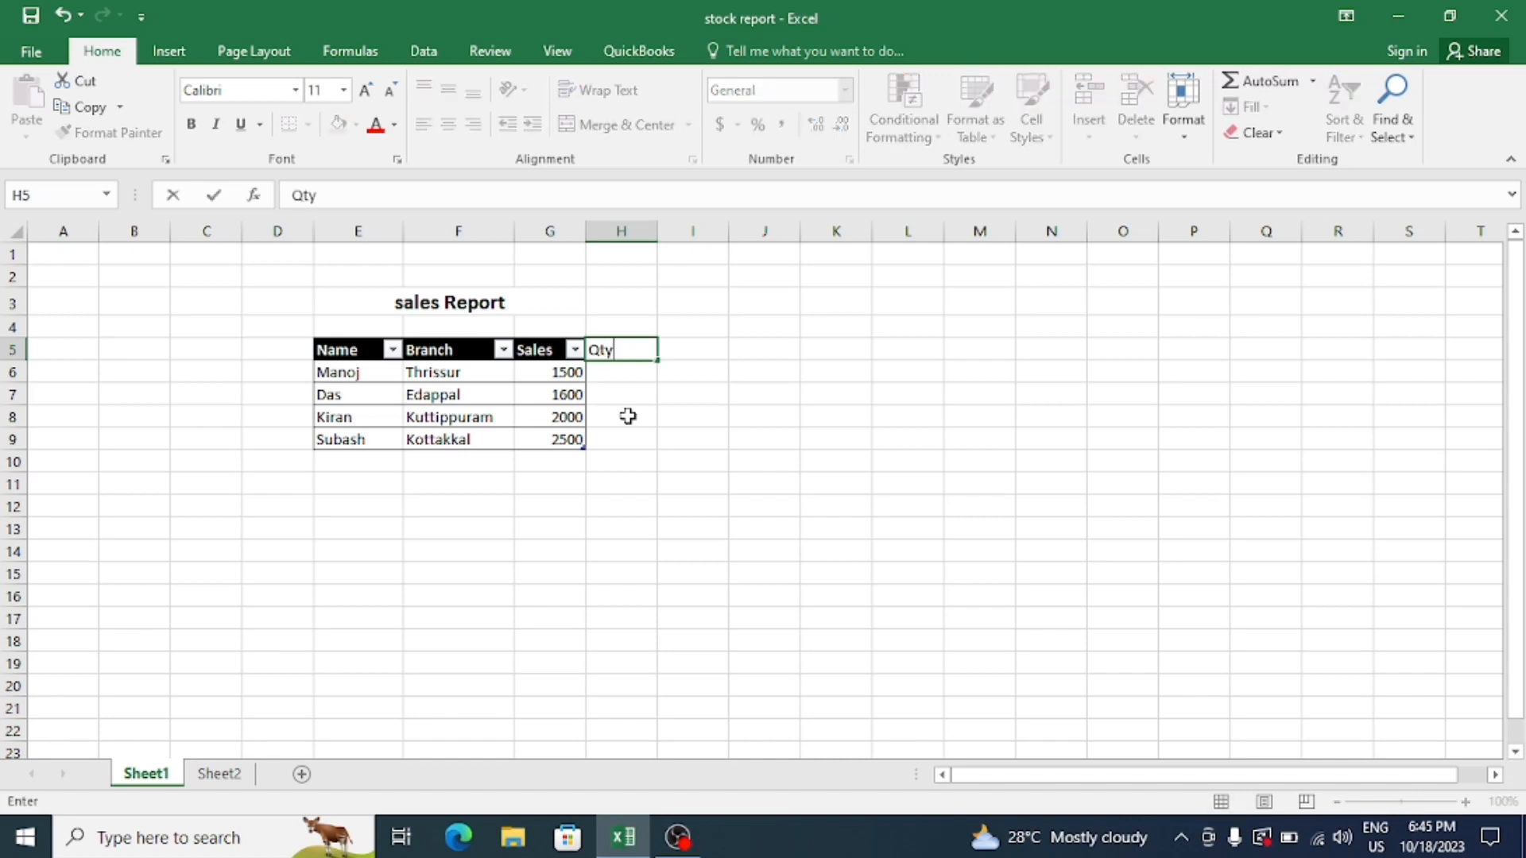
{"action": "key", "text": "Return"}
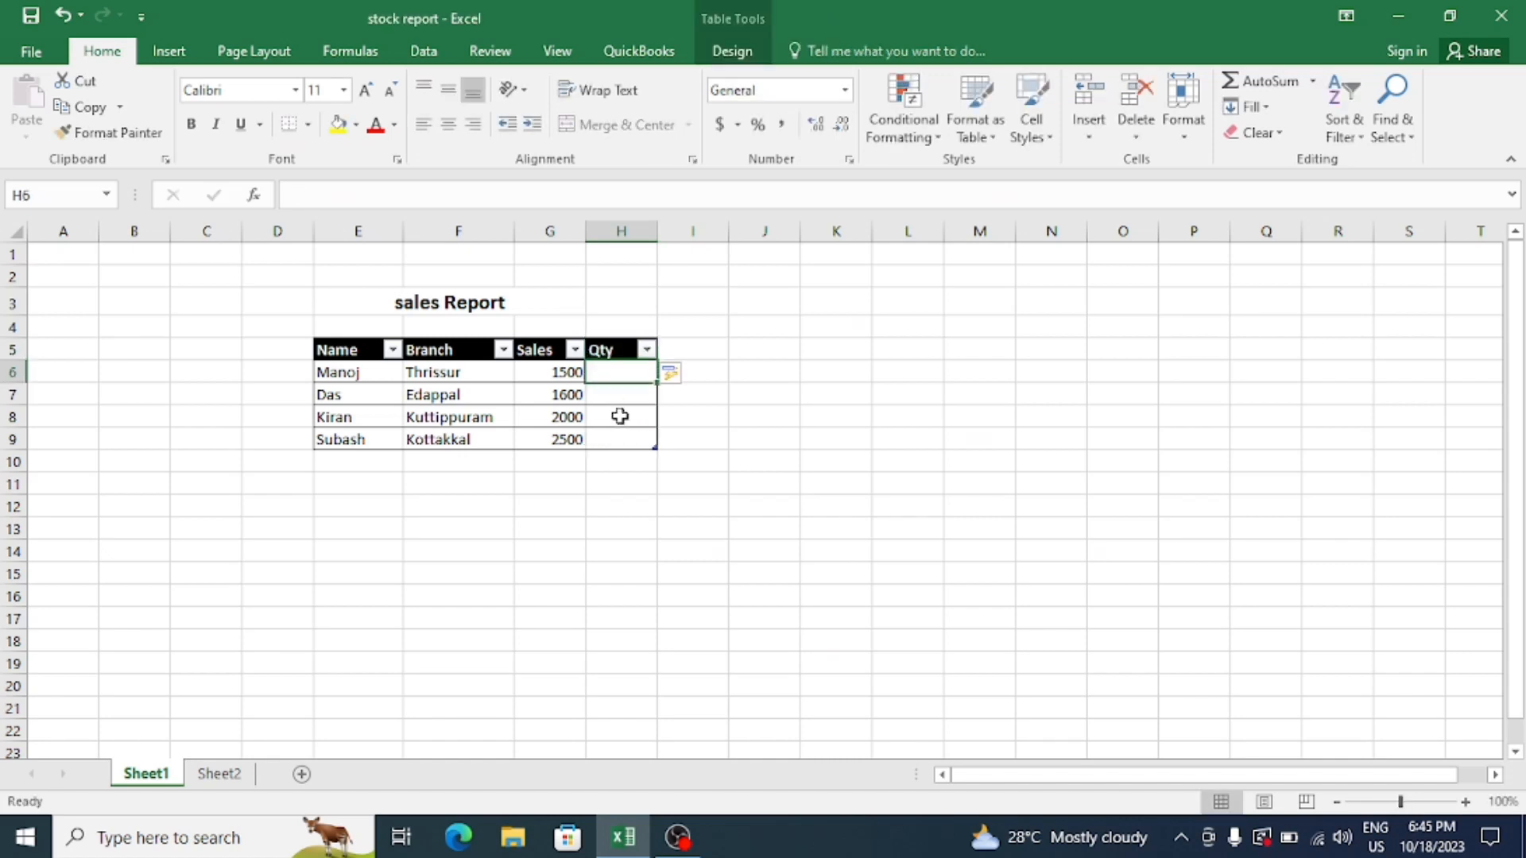
Fill the Qty column in H6:H9 with 15, 20, 25 and 26.
{"action": "key", "text": "End"}
{"action": "type", "text": "15"}
{"action": "key", "text": "Return"}
{"action": "type", "text": "20"}
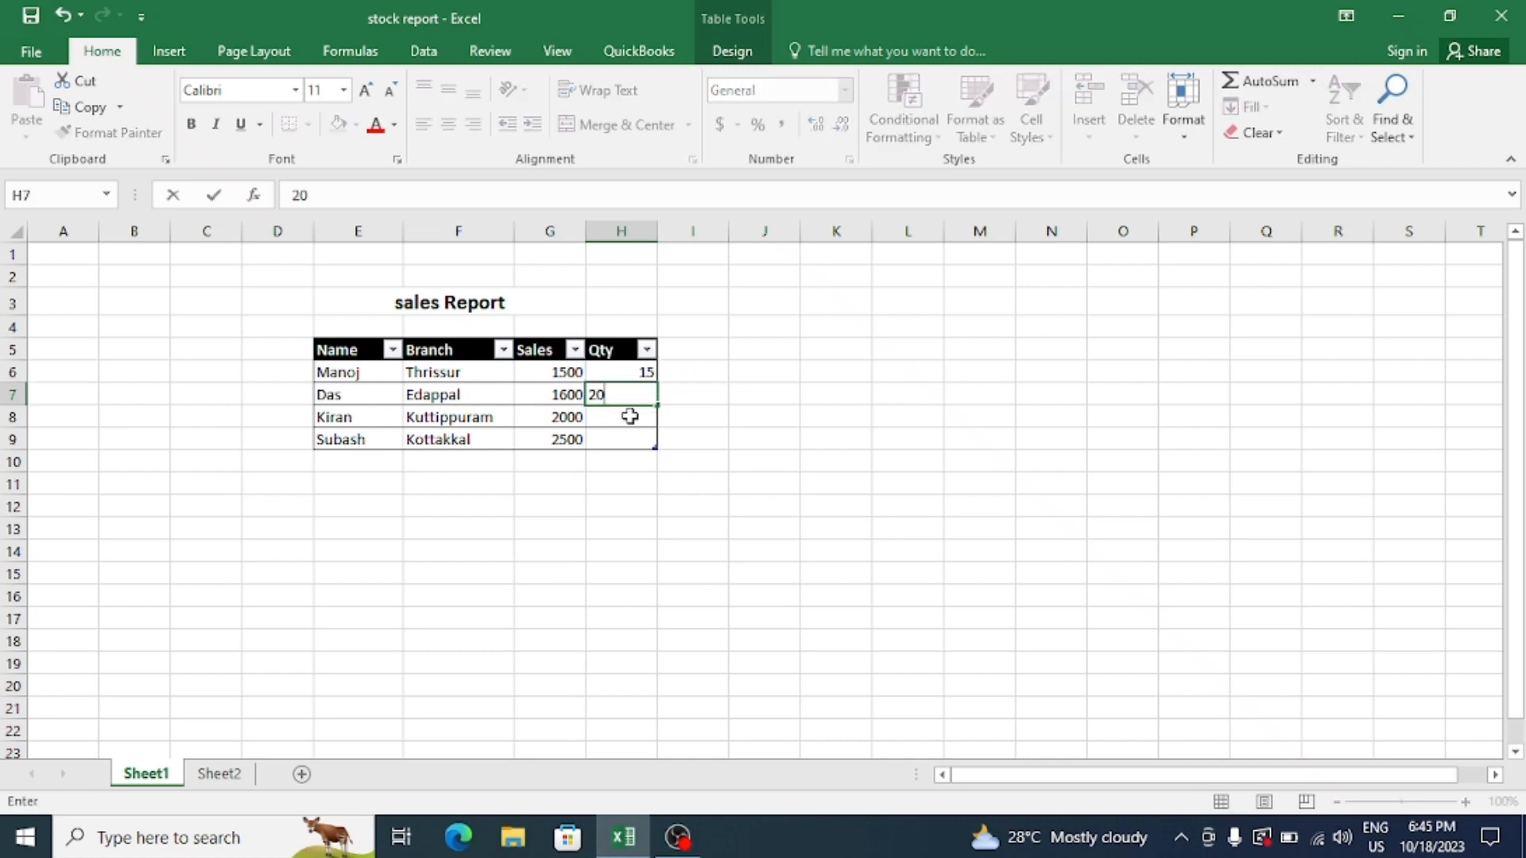
{"action": "key", "text": "Return"}
{"action": "type", "text": "25"}
{"action": "key", "text": "Return"}
{"action": "type", "text": "26"}
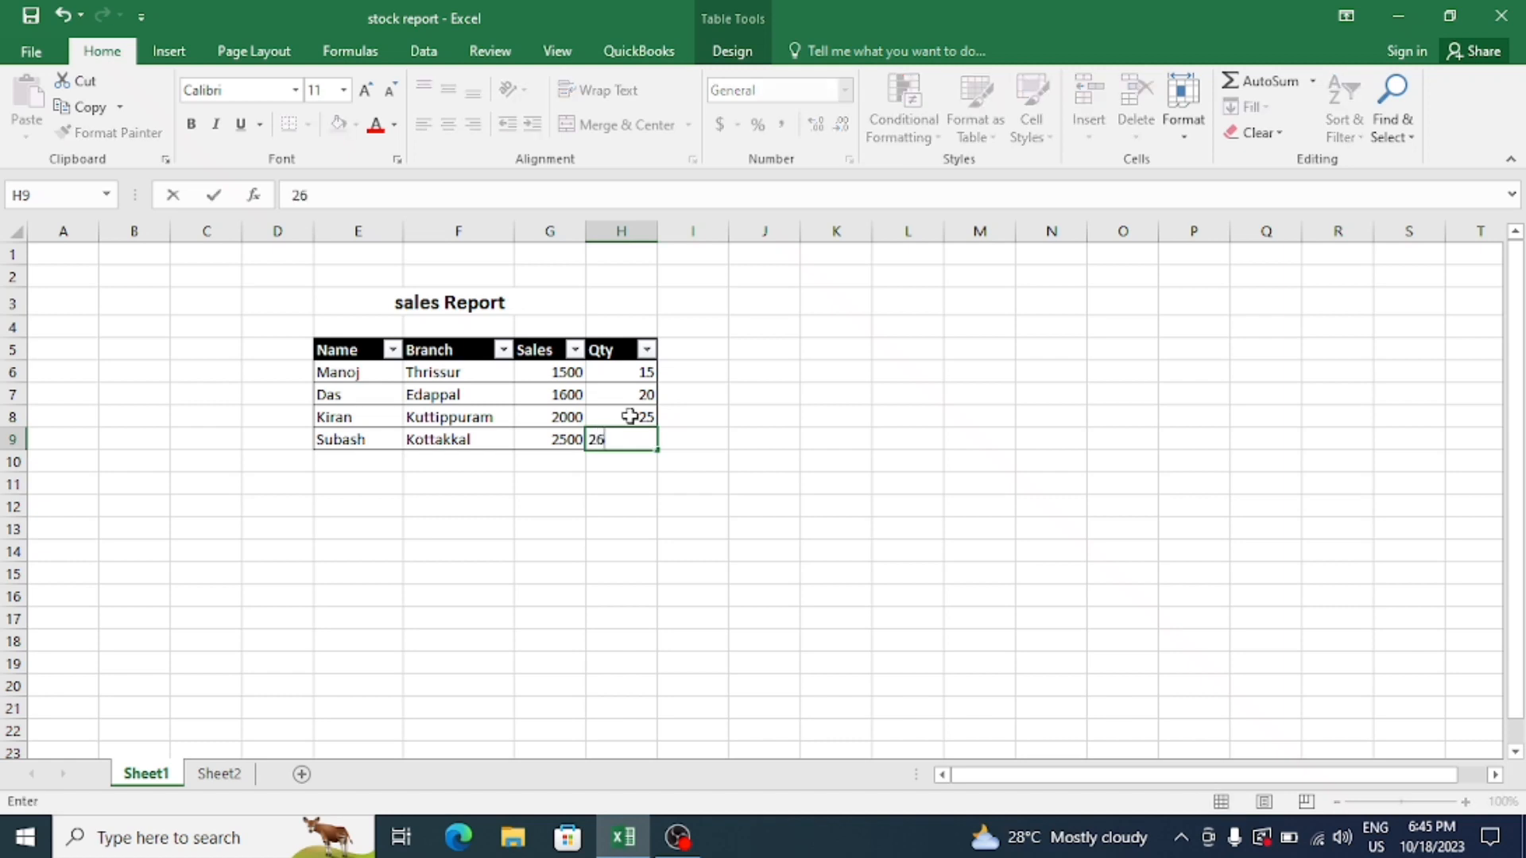
{"action": "key", "text": "Return"}
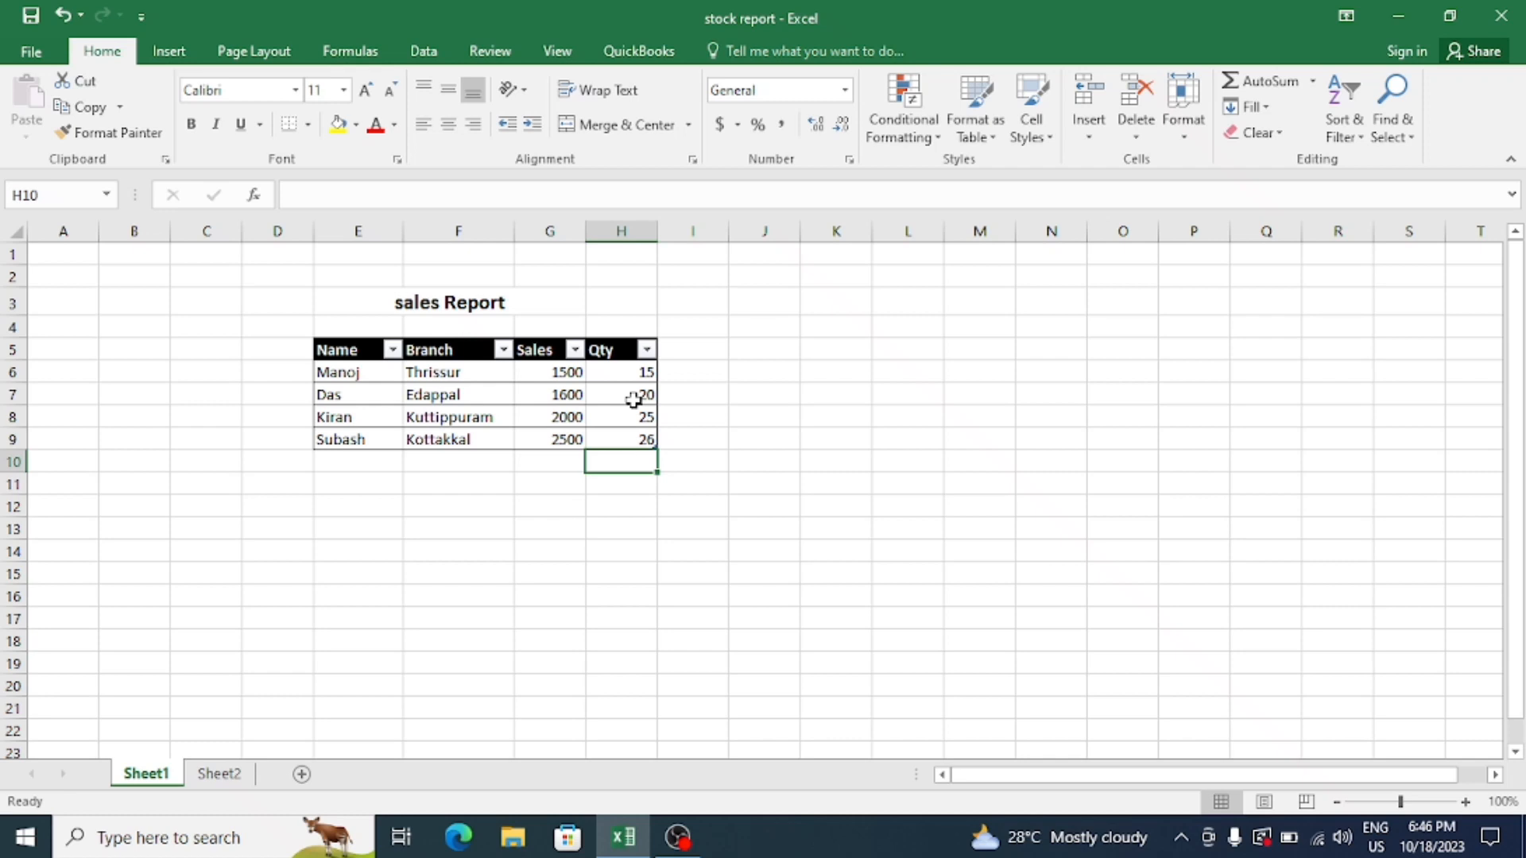
Save a separate copy of the workbook in the Documents folder as "stock report 1".
{"action": "left_click", "coordinate": [30, 54]}
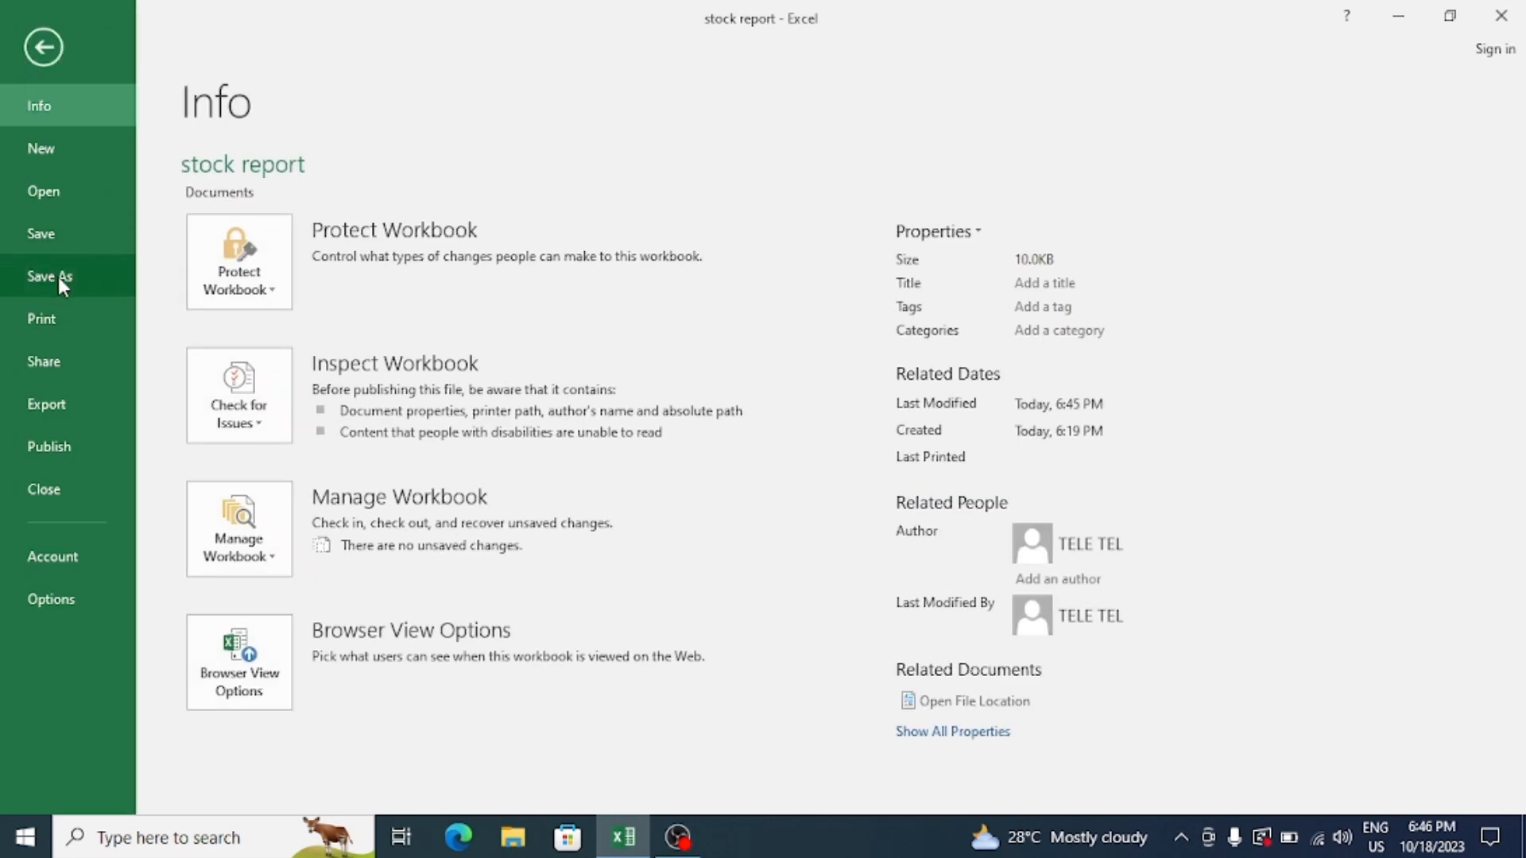
{"action": "left_click", "coordinate": [58, 277]}
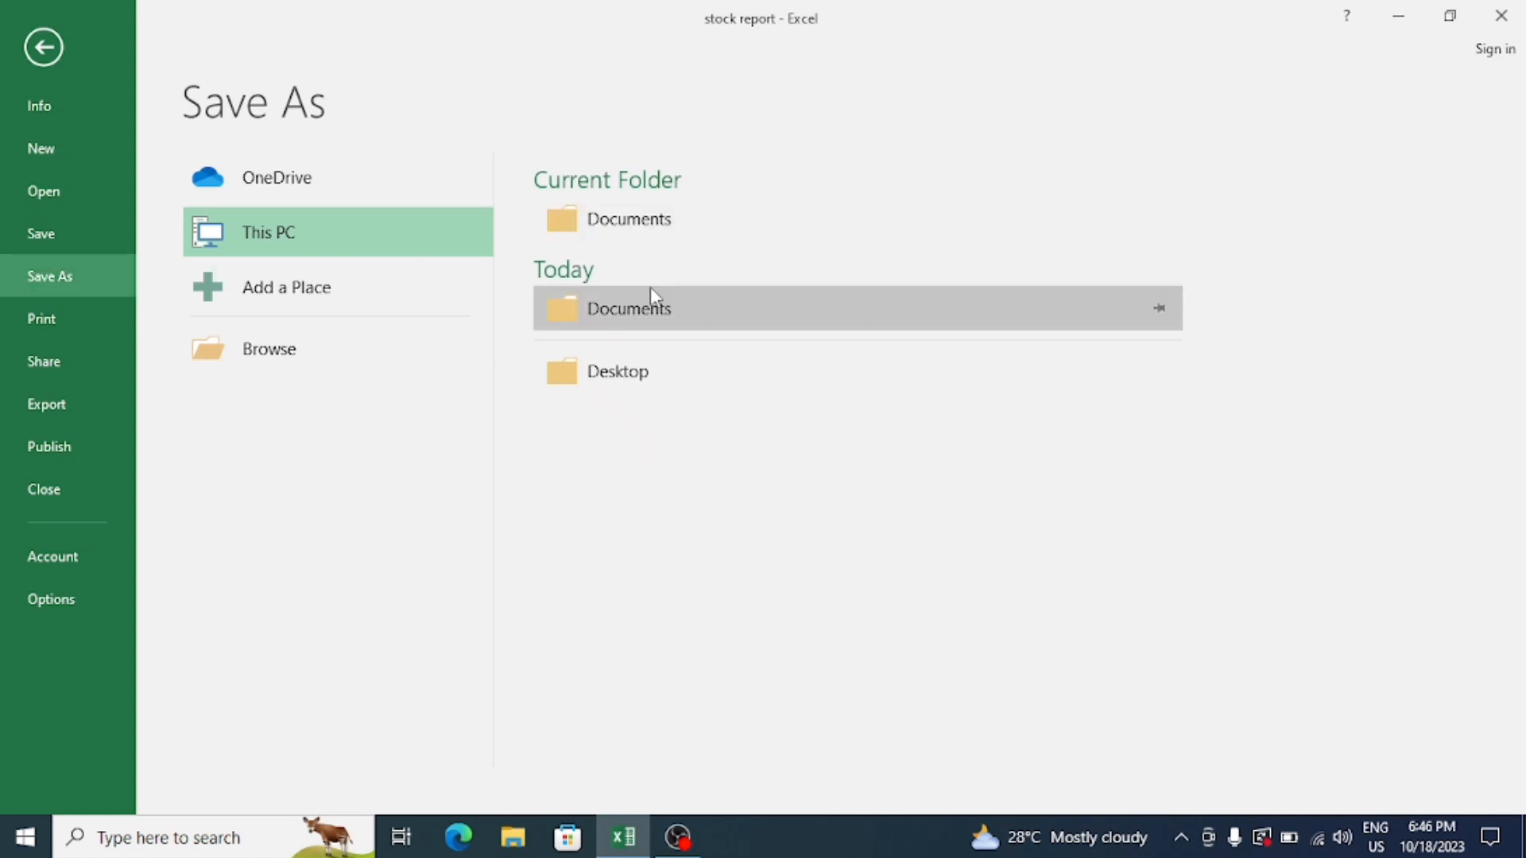
{"action": "left_click", "coordinate": [652, 236]}
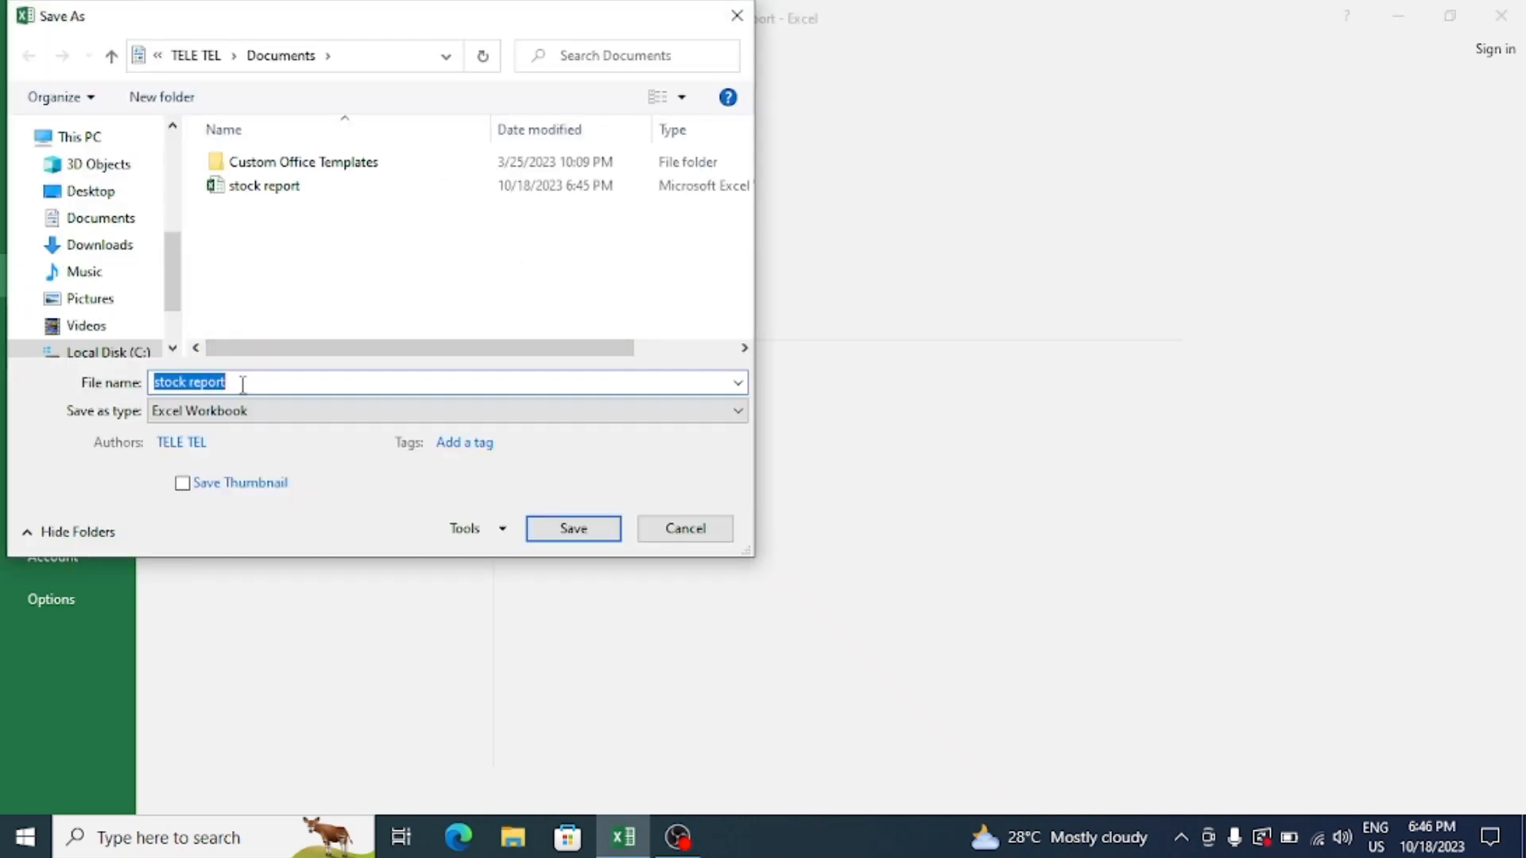
{"action": "left_click", "coordinate": [242, 386]}
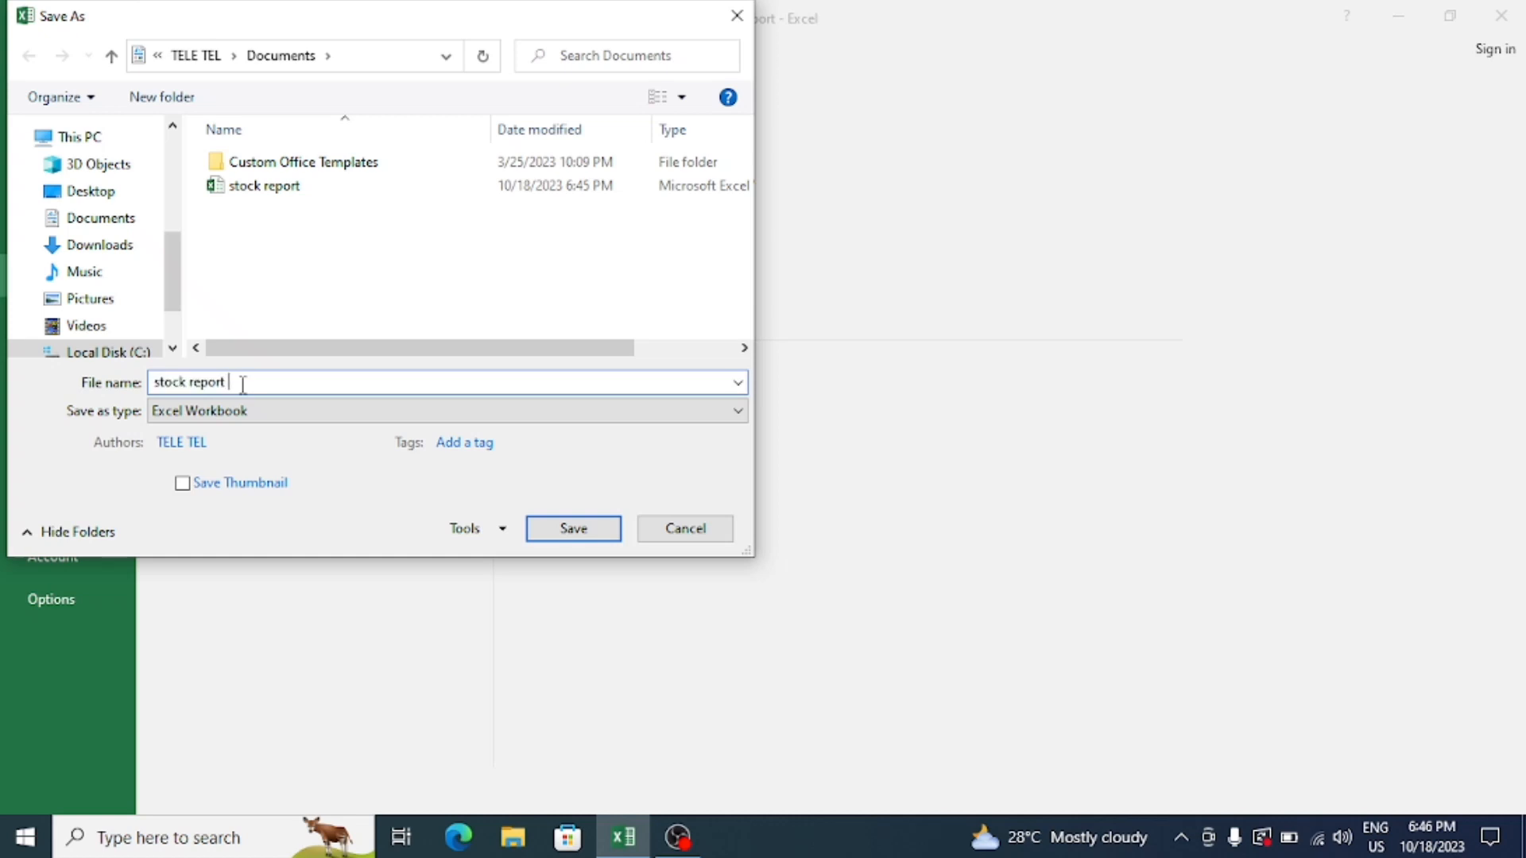
{"action": "type", "text": "1"}
{"action": "left_click", "coordinate": [559, 525]}
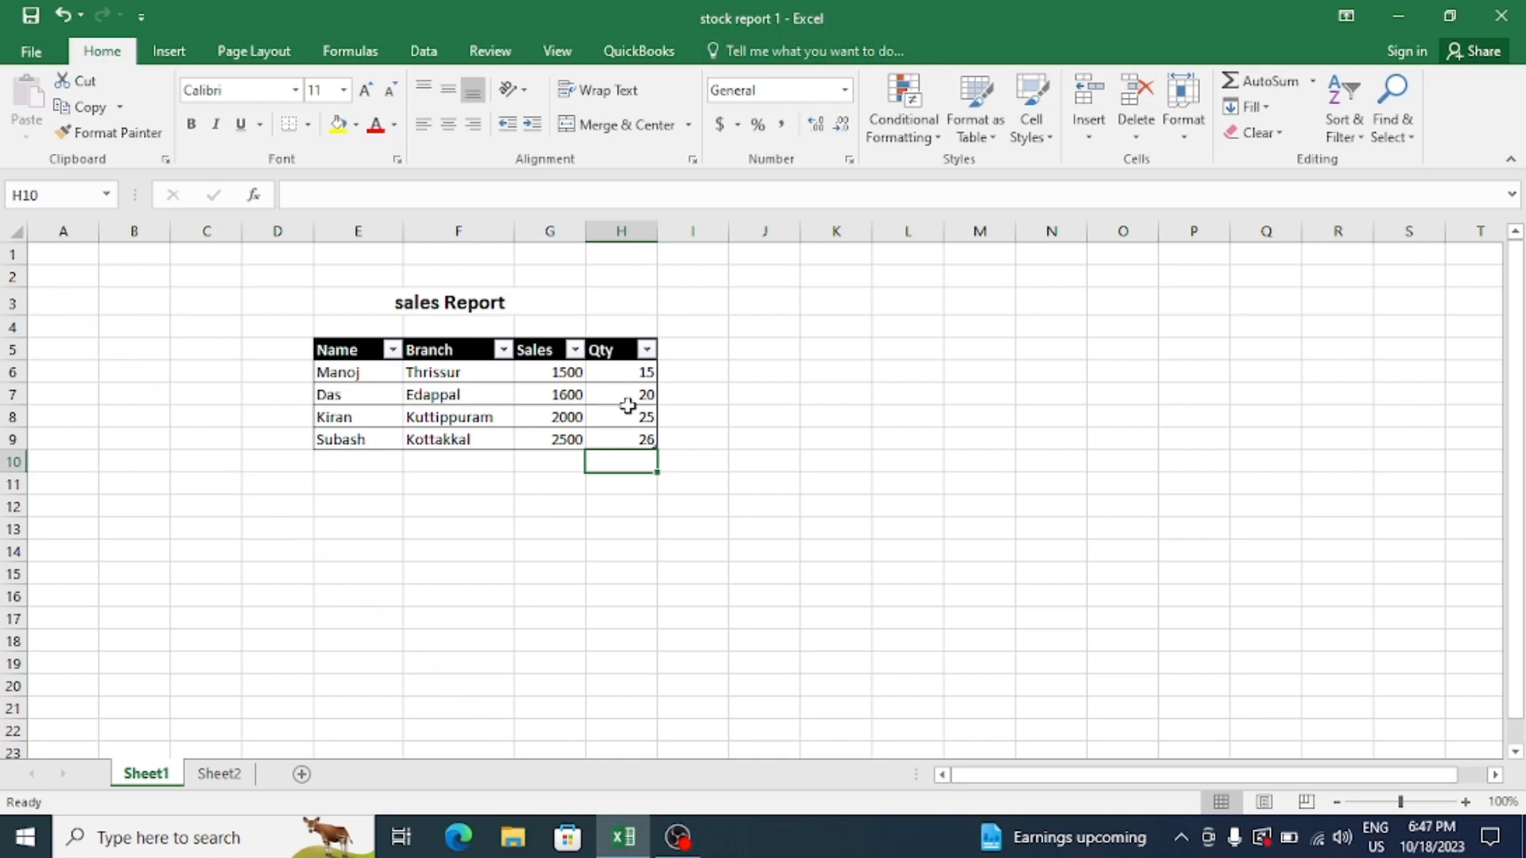
Open the recent workbook "stock report" from the Documents folder.
{"action": "left_click", "coordinate": [36, 51]}
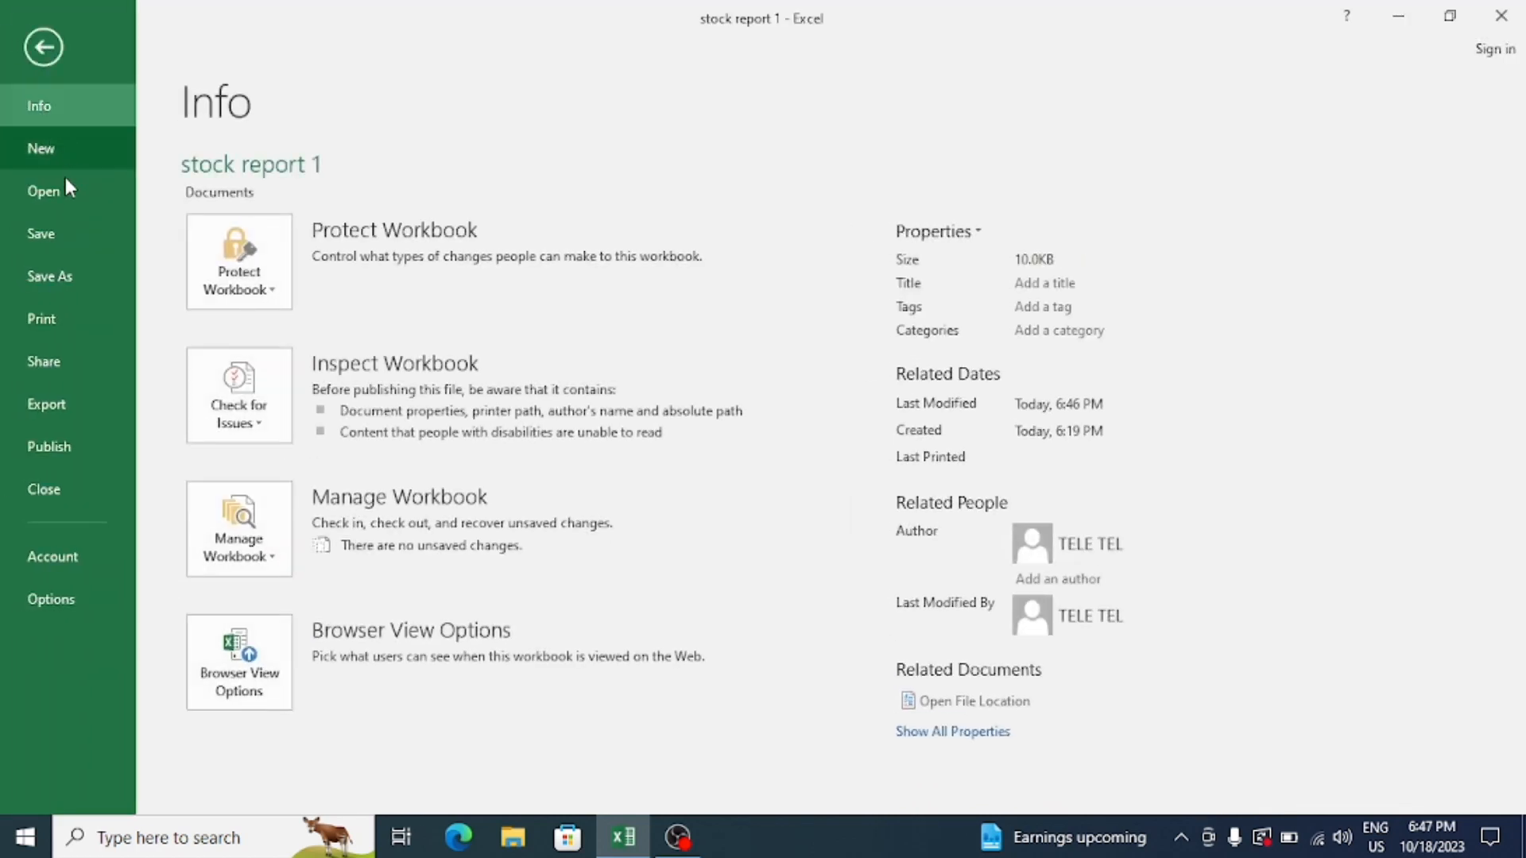
{"action": "left_click", "coordinate": [61, 197]}
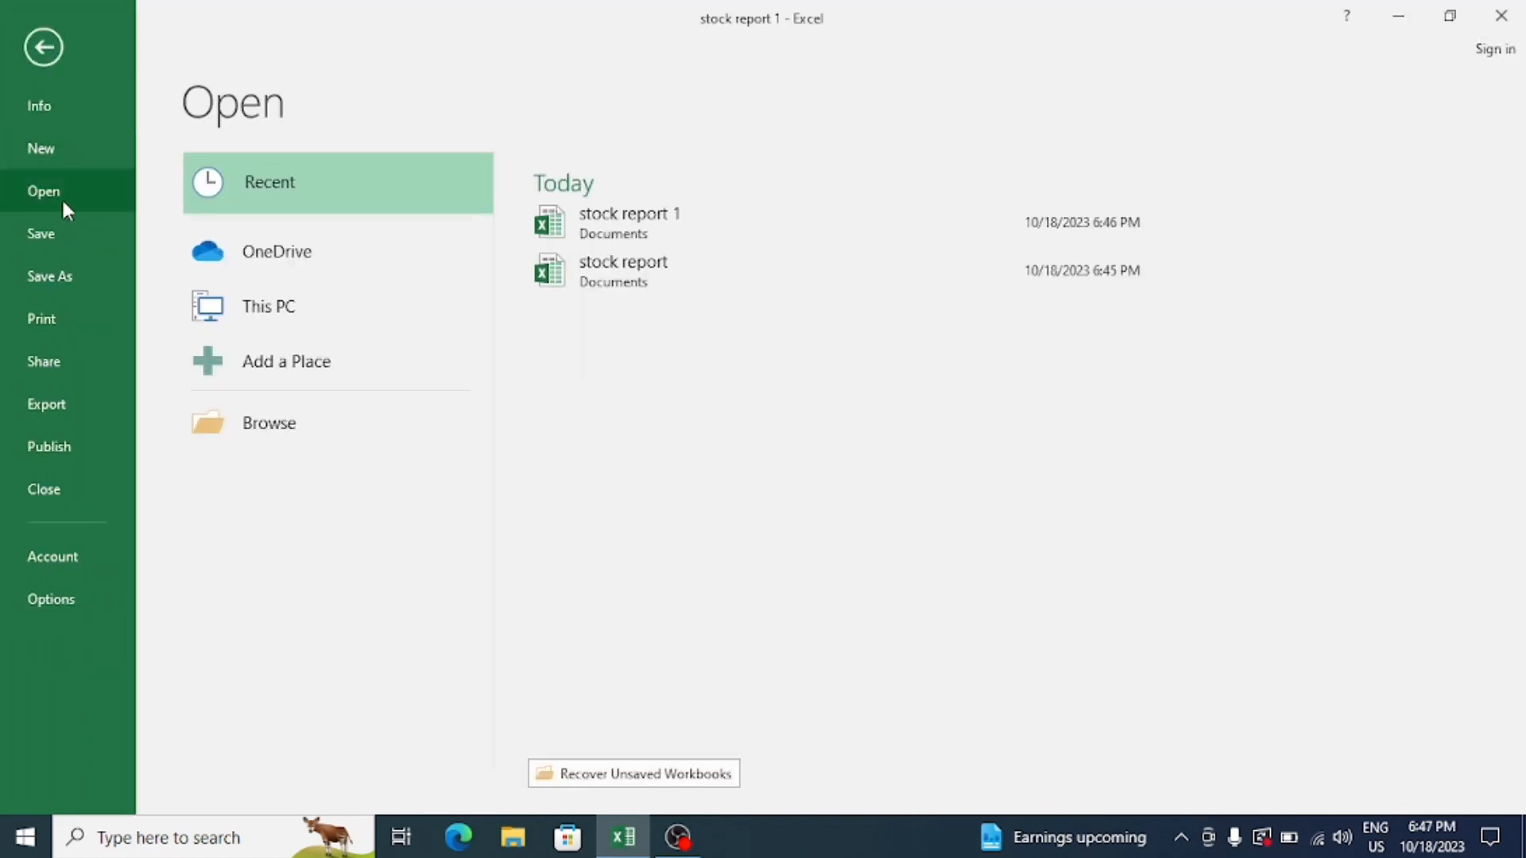
{"action": "left_click", "coordinate": [658, 267]}
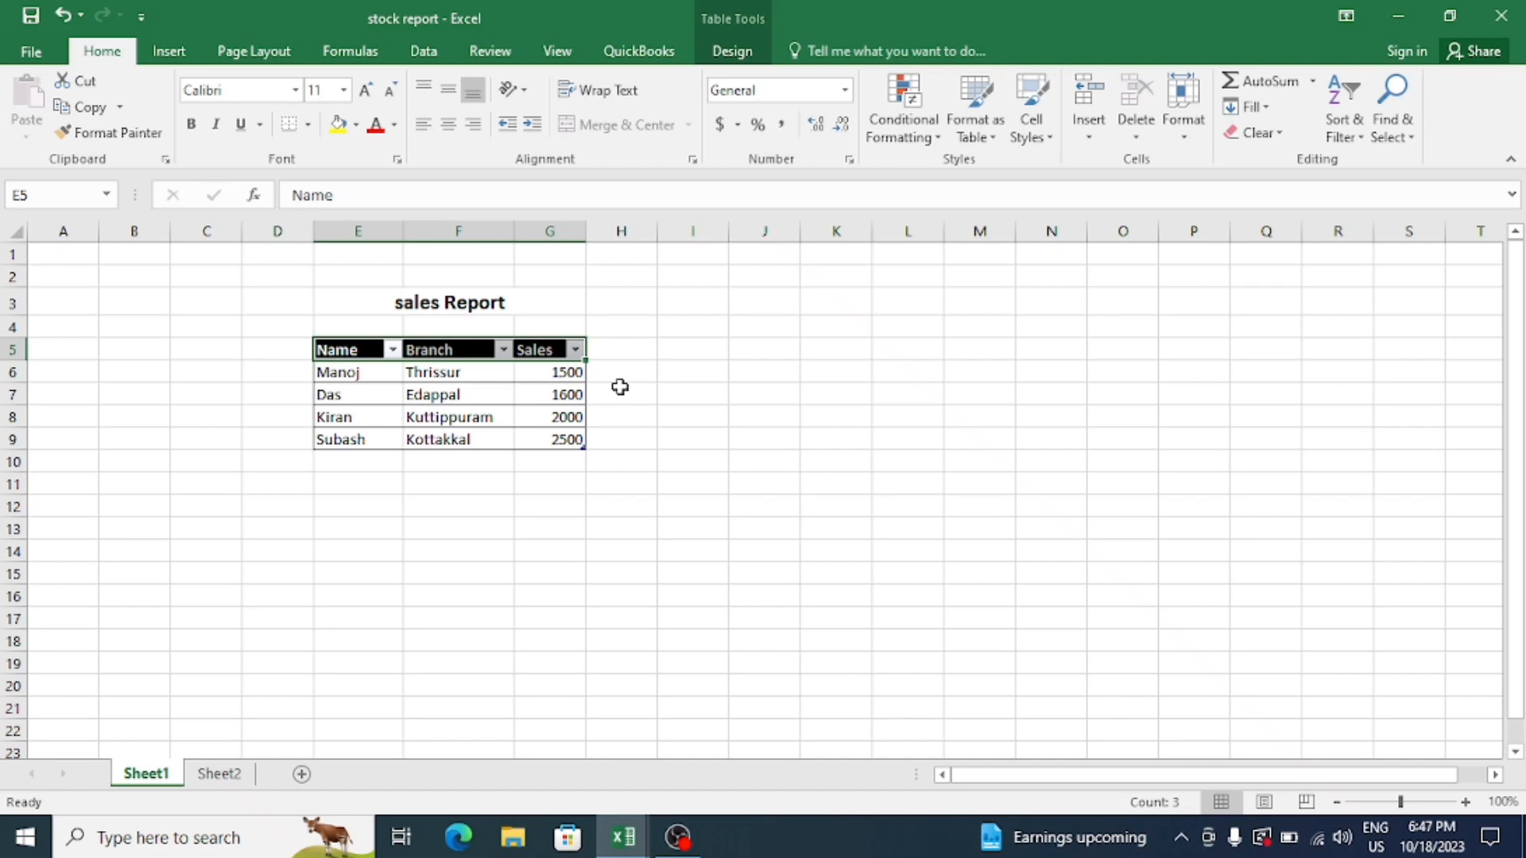
Set up the sheet's printout with one copy on A4 paper, then return to the worksheet.
{"action": "left_click", "coordinate": [29, 51]}
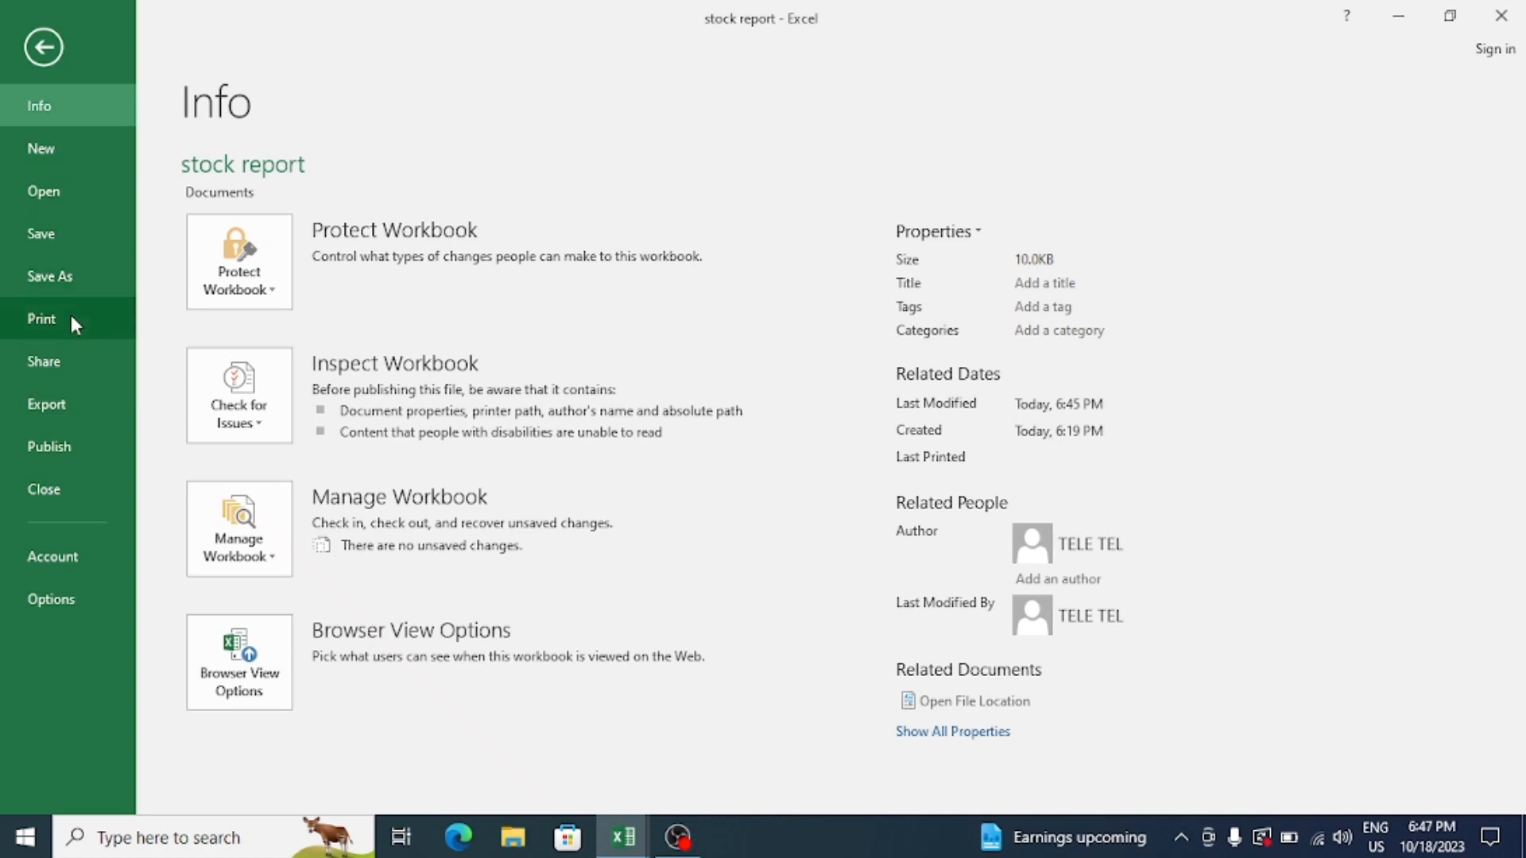
{"action": "left_click", "coordinate": [72, 319]}
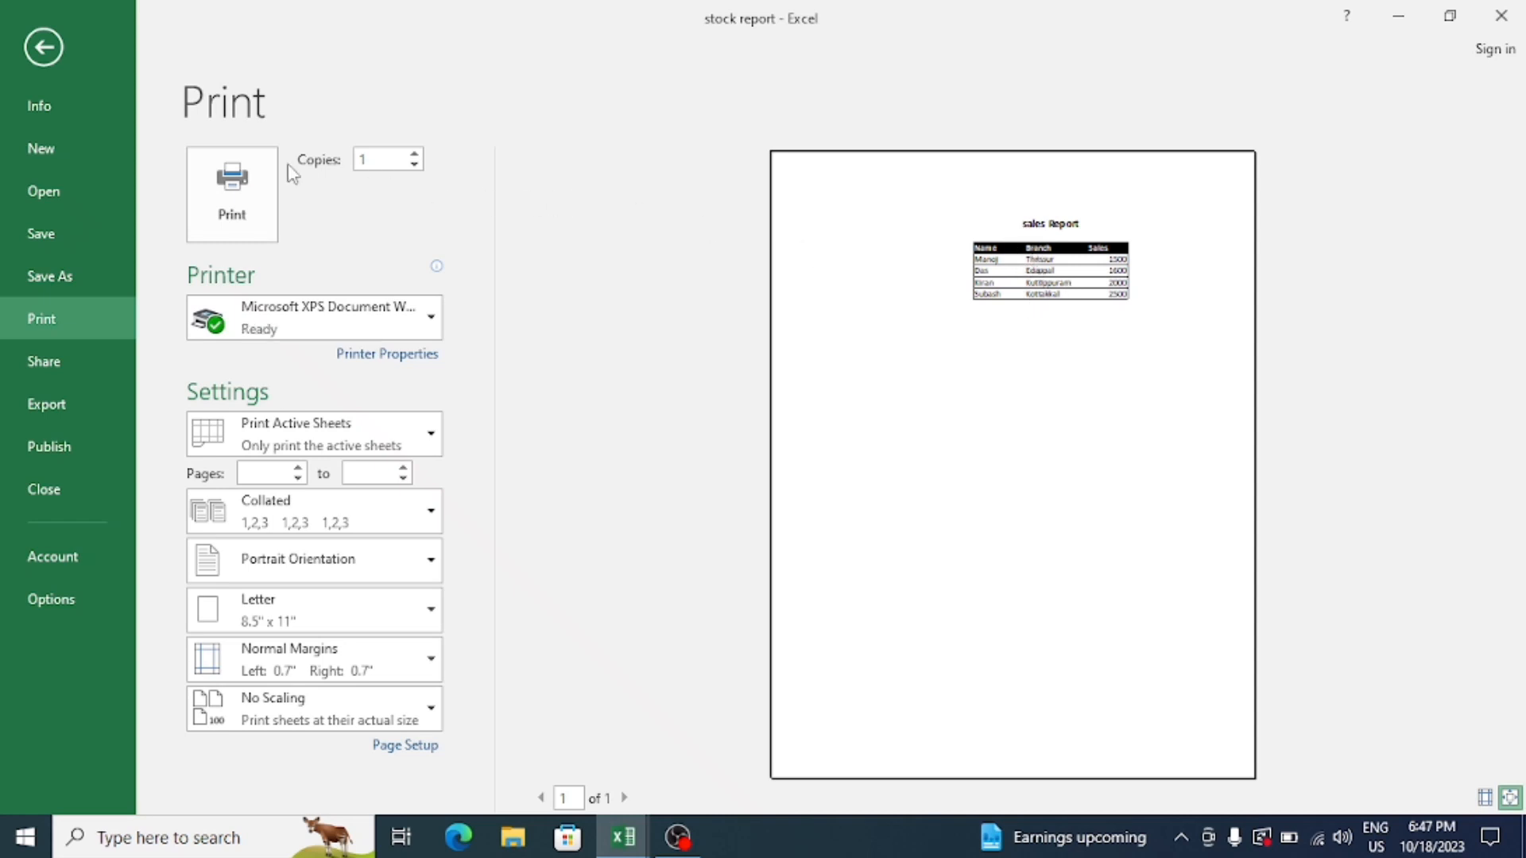
{"action": "left_click", "coordinate": [414, 153]}
{"action": "left_click", "coordinate": [414, 164]}
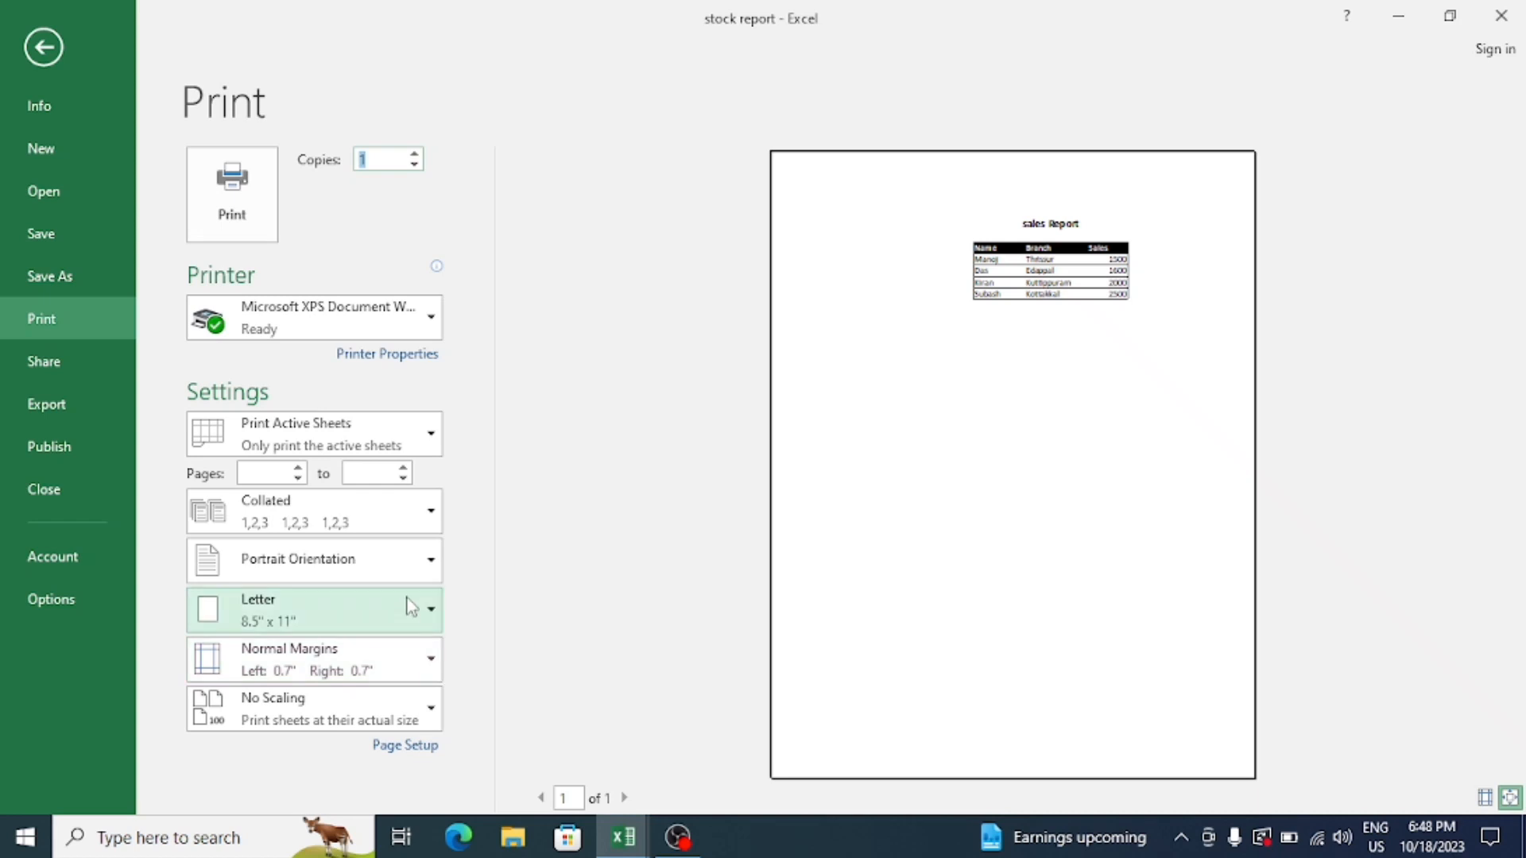
{"action": "left_click", "coordinate": [431, 611]}
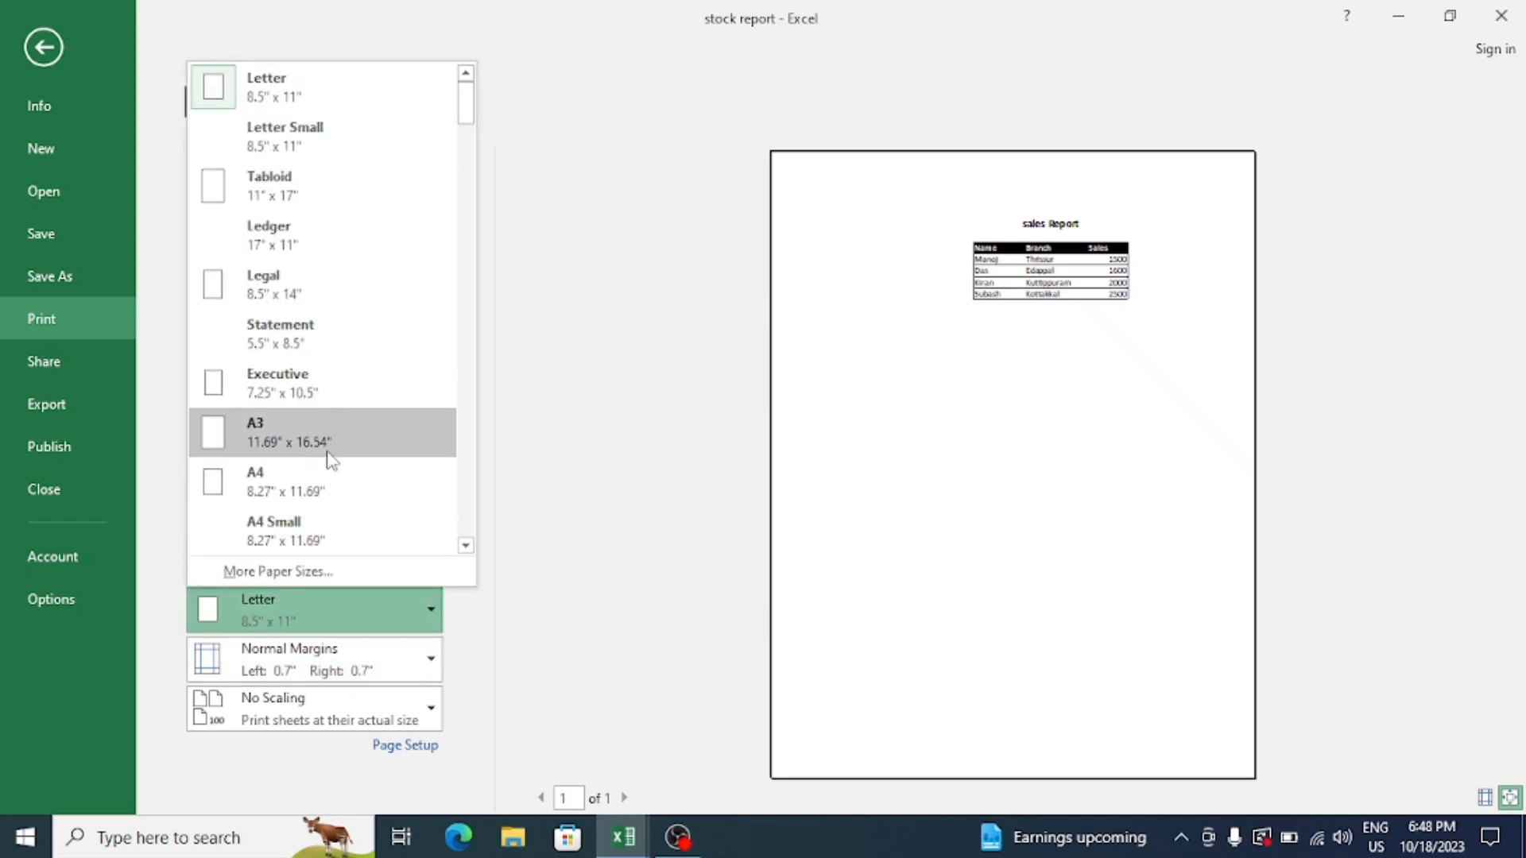
{"action": "left_click", "coordinate": [315, 482]}
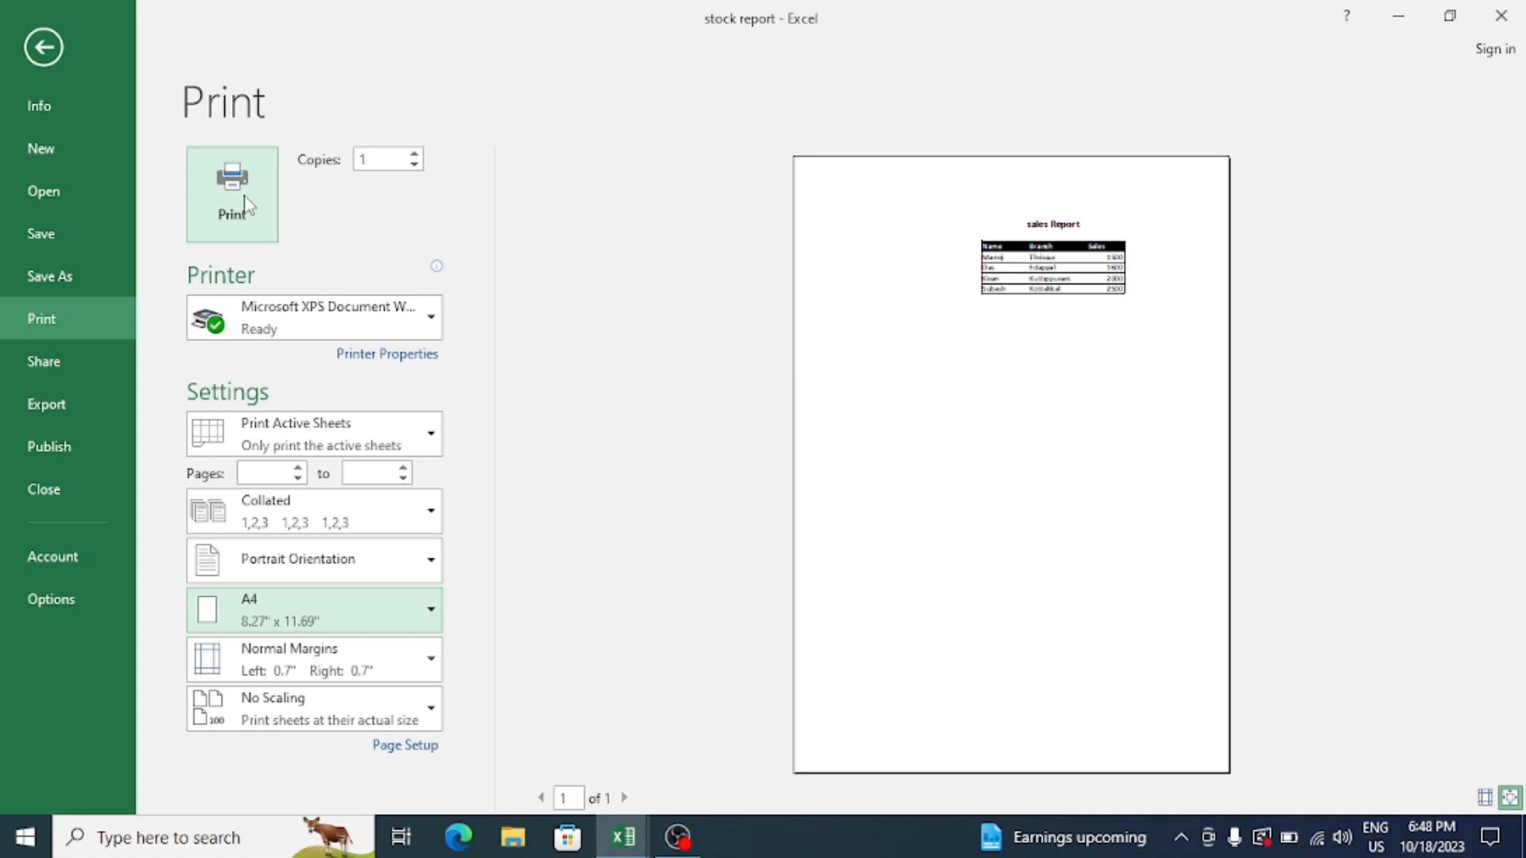
{"action": "left_click", "coordinate": [48, 50]}
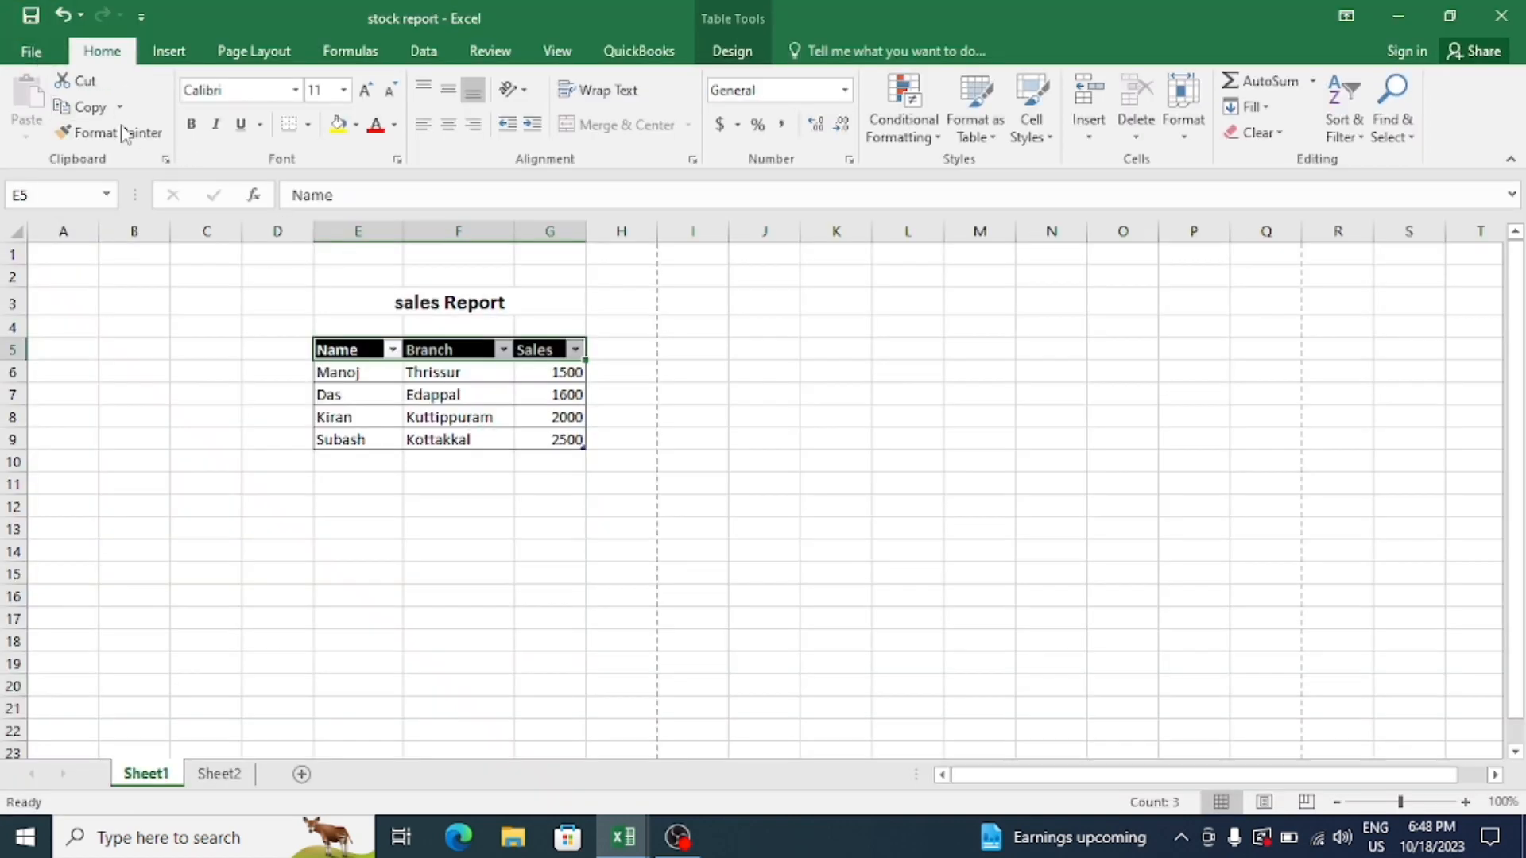
Look at the export options for creating a PDF/XPS document and return to the worksheet.
{"action": "left_click", "coordinate": [39, 52]}
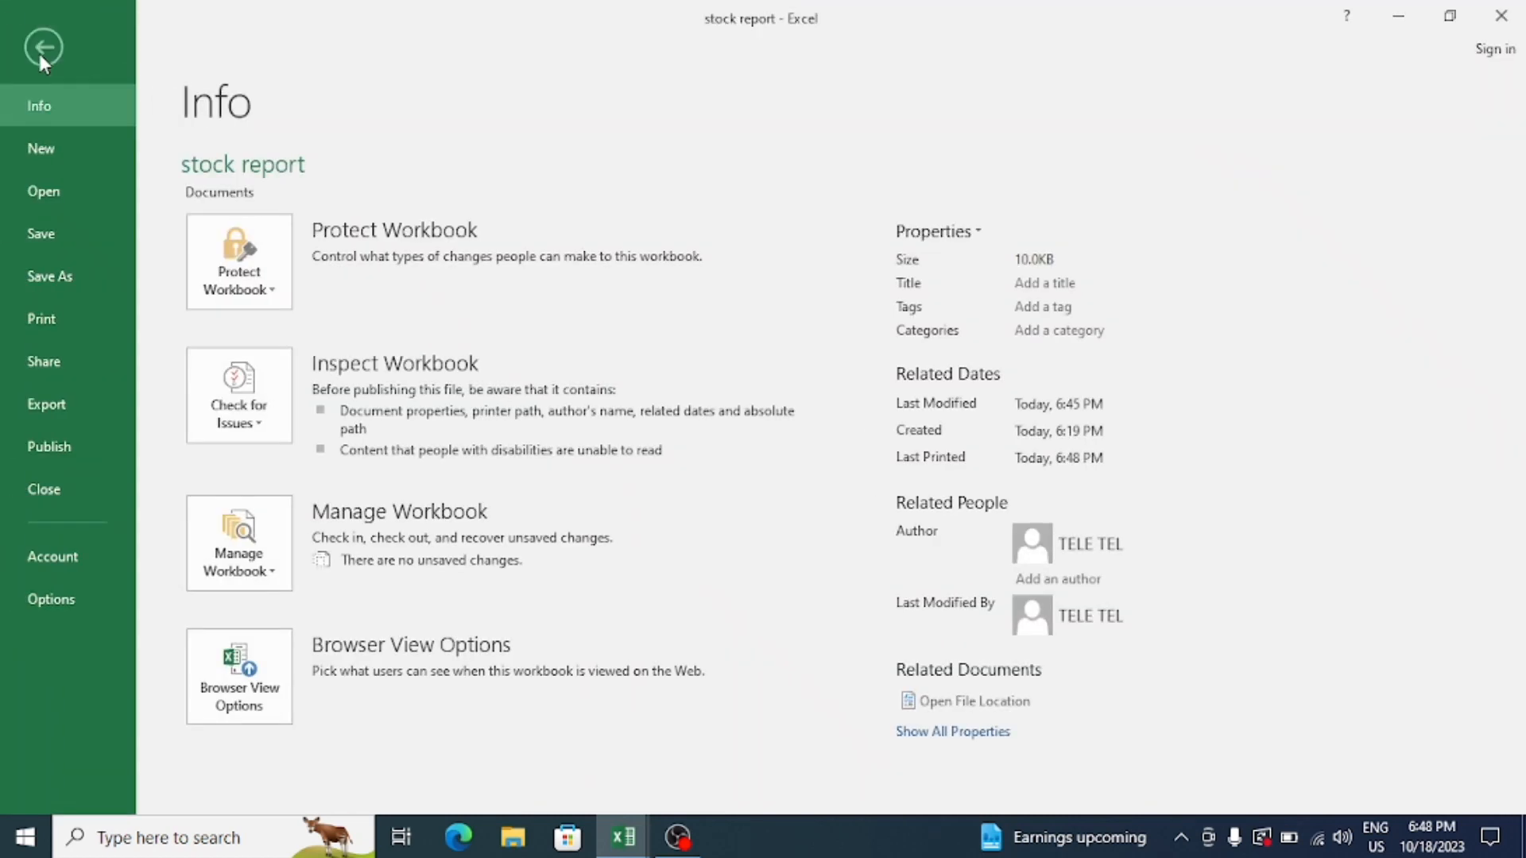
{"action": "left_click", "coordinate": [75, 400]}
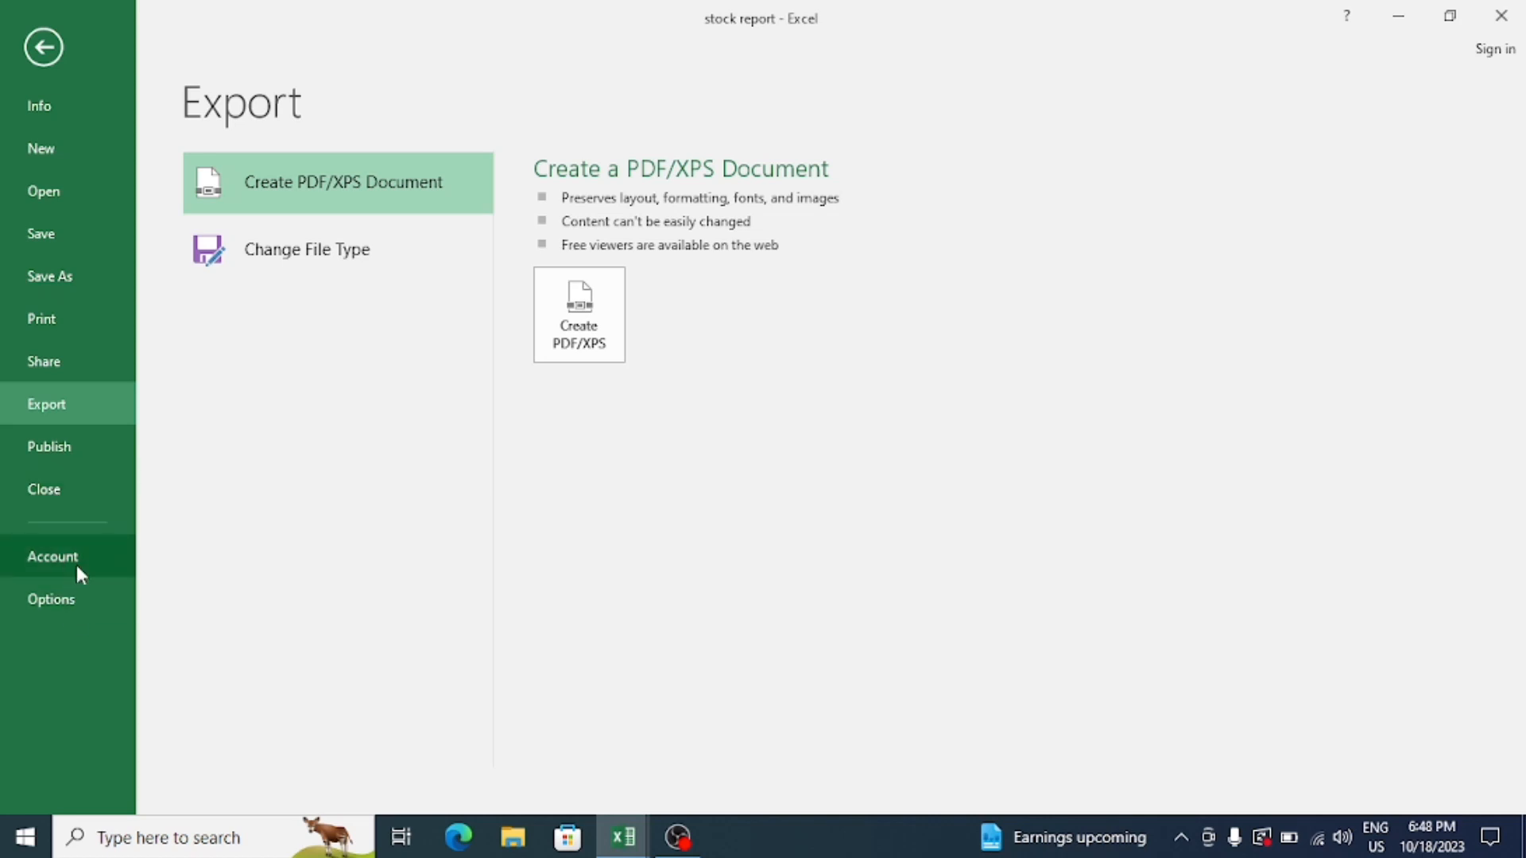
{"action": "left_click", "coordinate": [47, 51]}
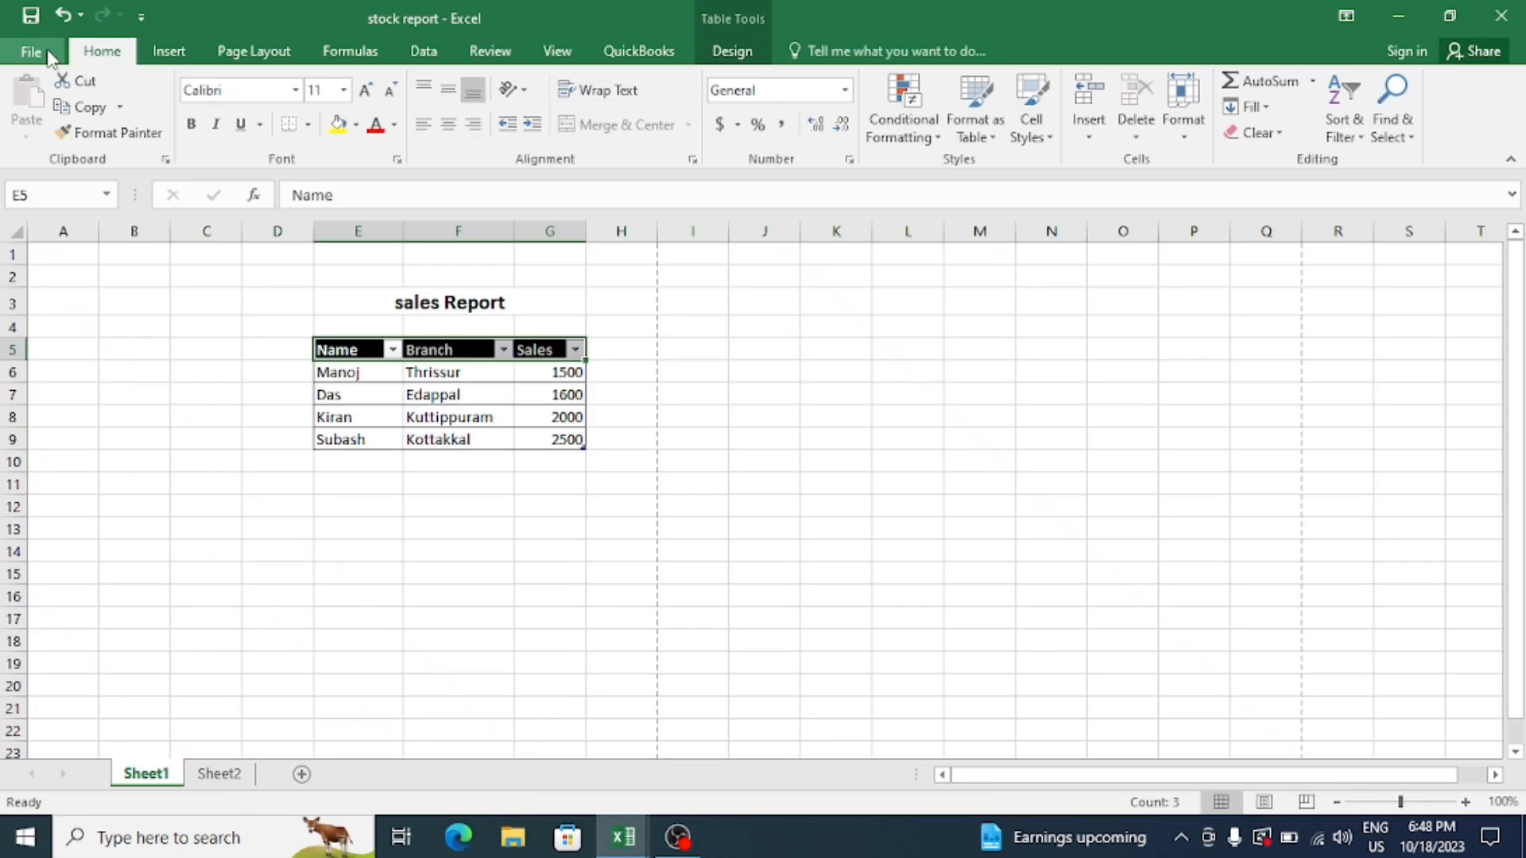